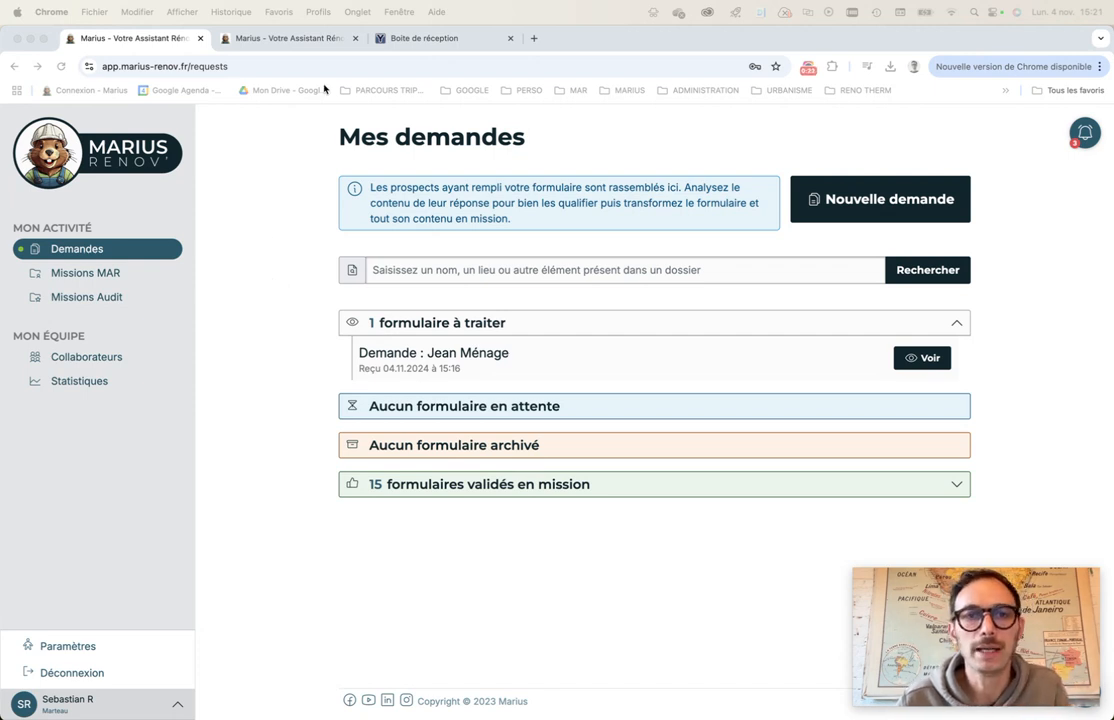
Step: Open the request awaiting processing and review the household, project and housing details in its form
click(305, 38)
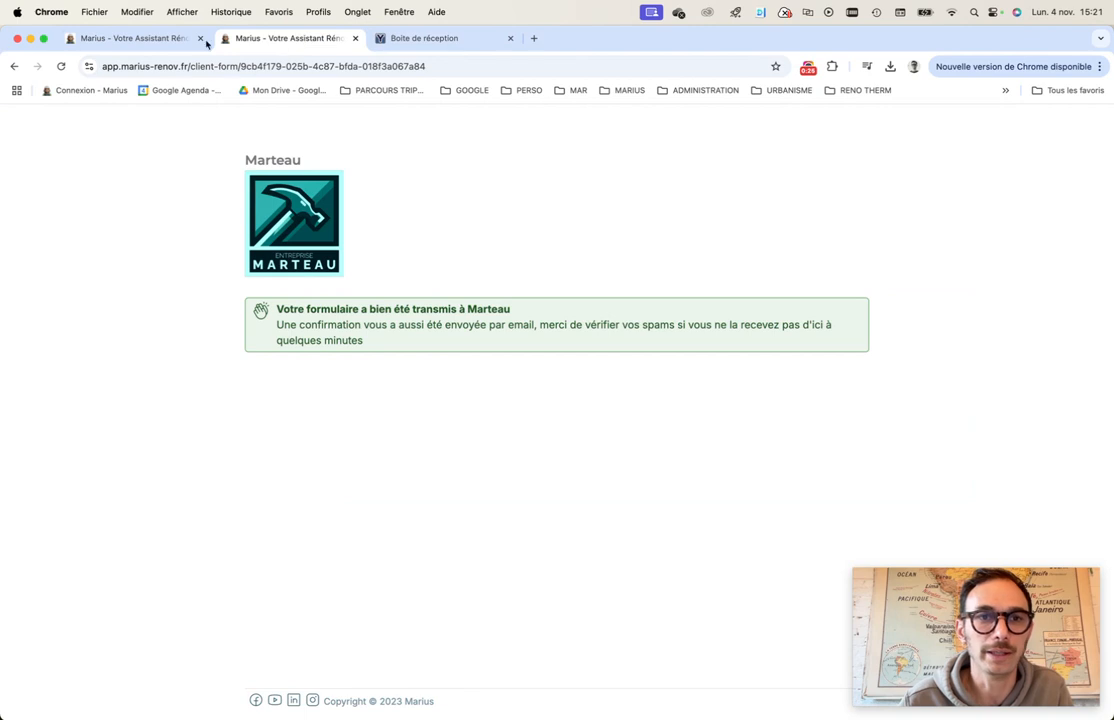
click(172, 40)
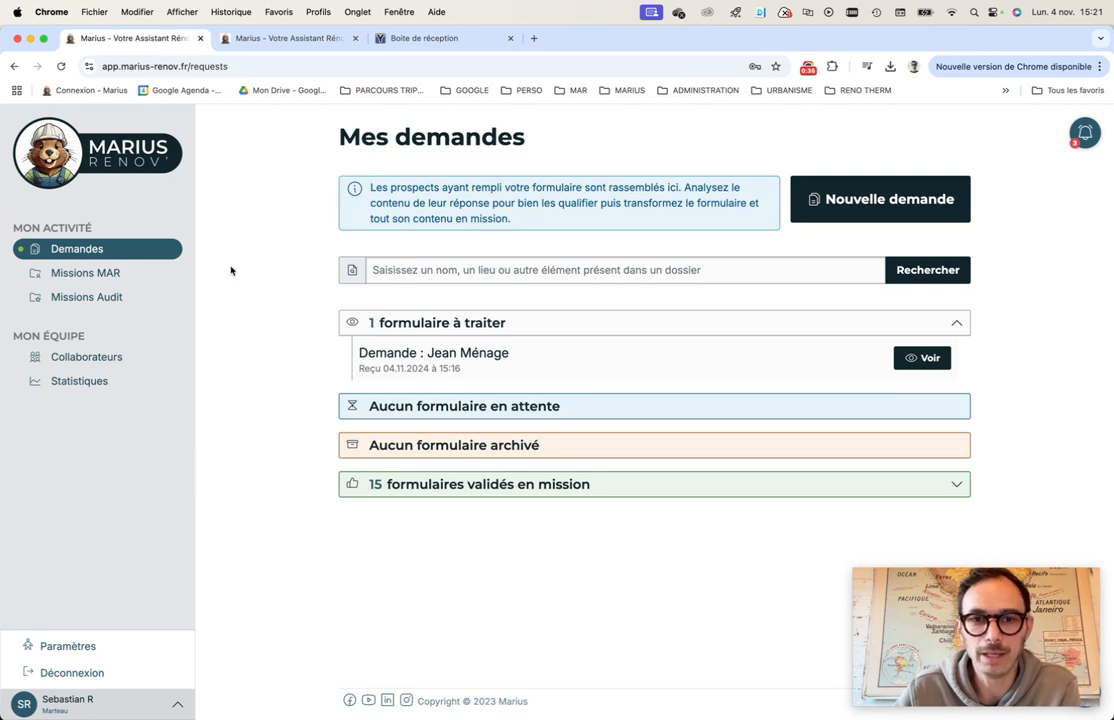
click(922, 357)
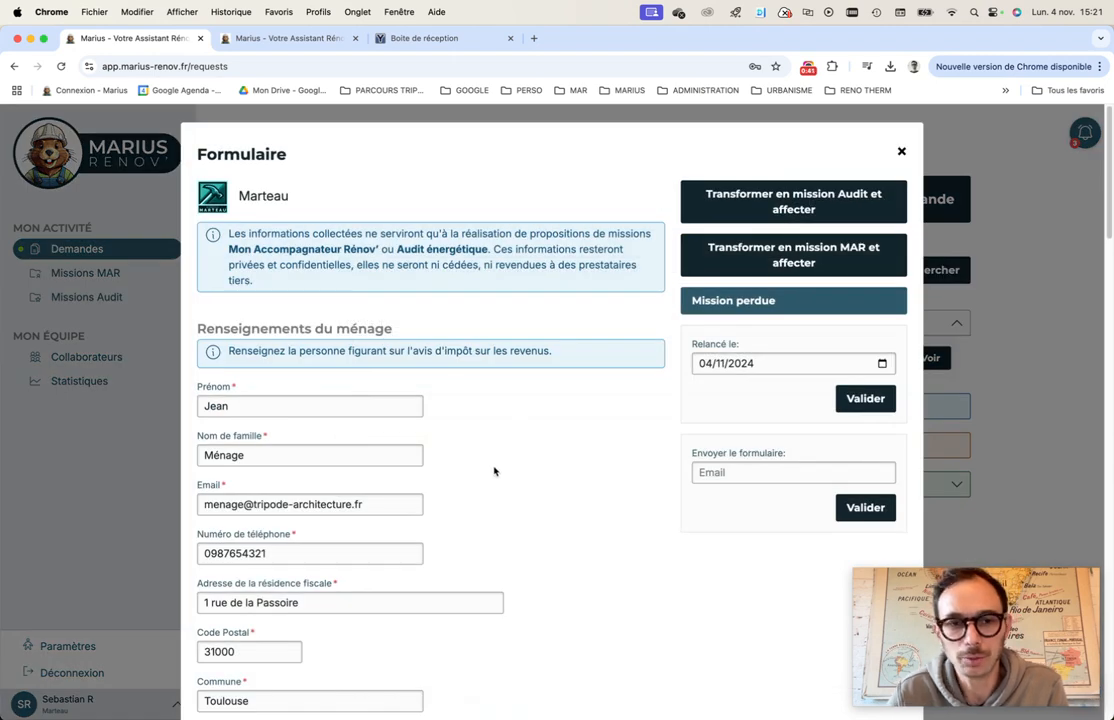
scroll(350, 347, down, 1)
scroll(350, 347, down, 2)
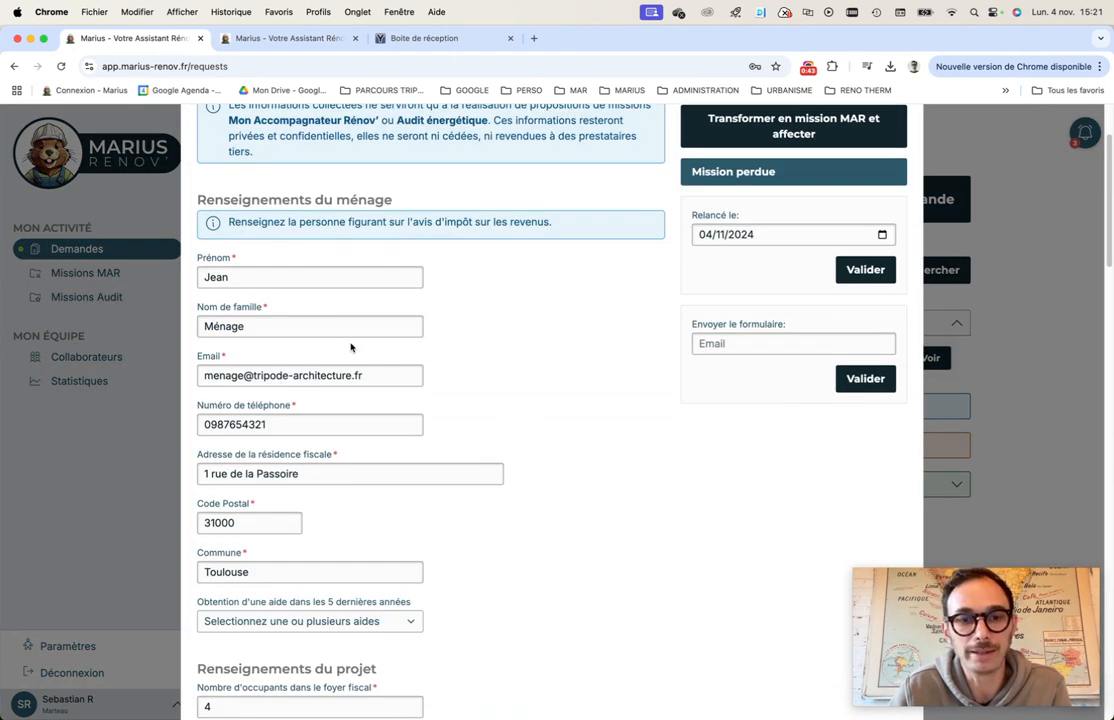
scroll(320, 319, down, 5)
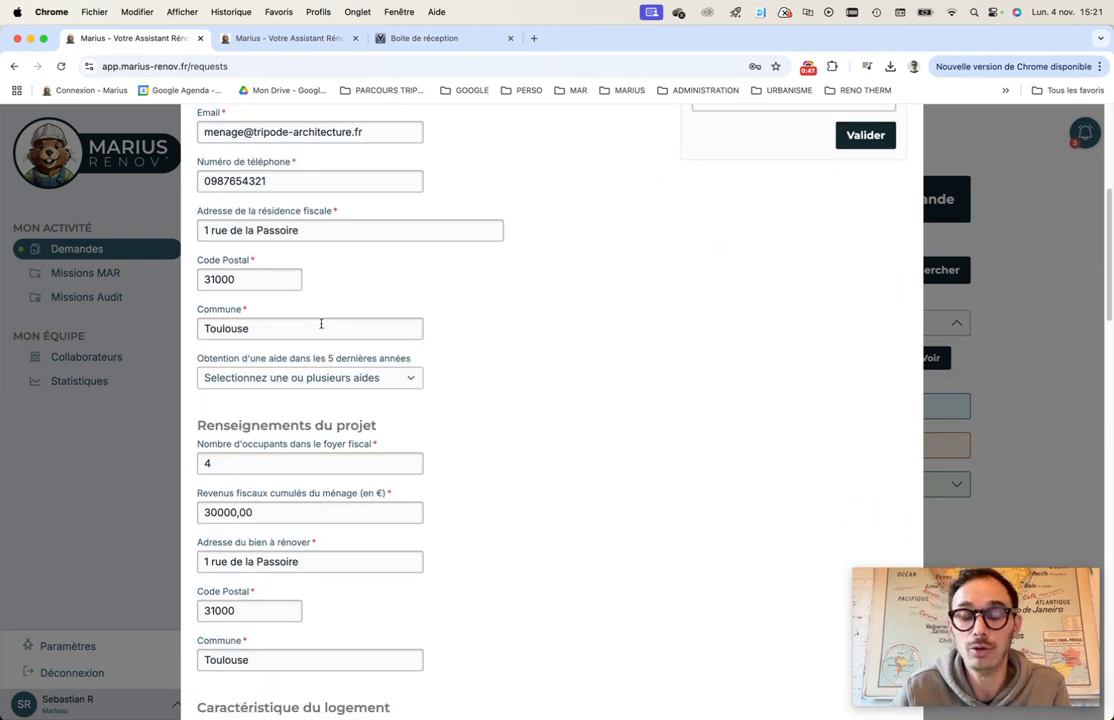
scroll(321, 324, down, 10)
scroll(345, 341, down, 15)
scroll(457, 390, up, 12)
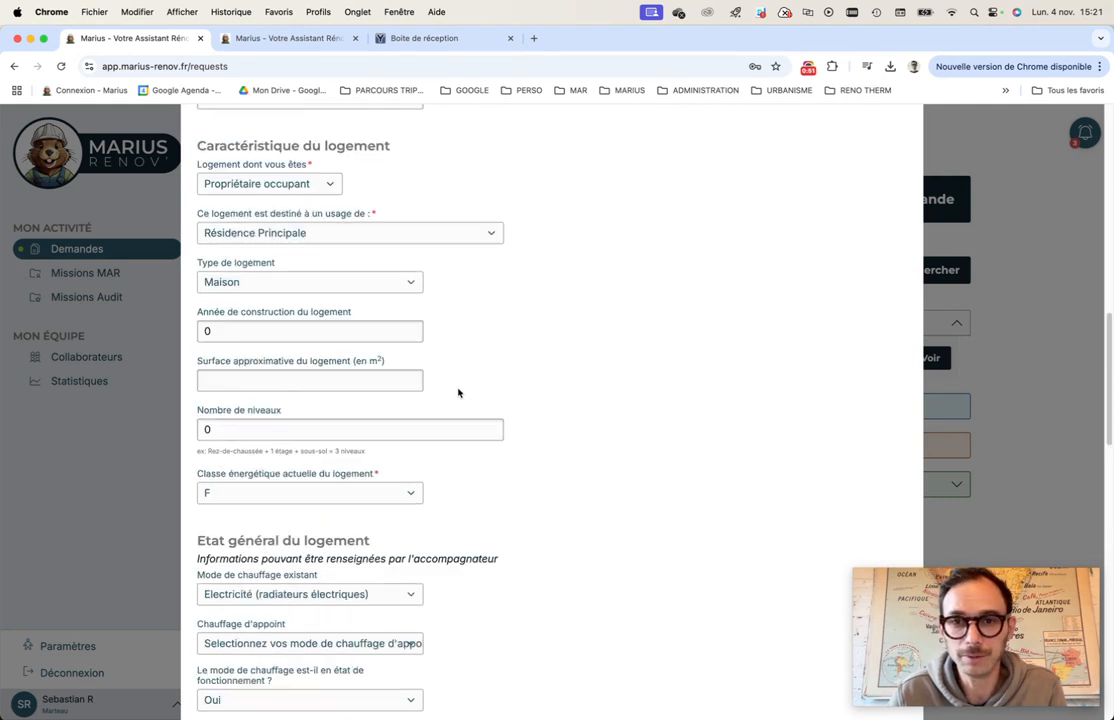
scroll(458, 392, up, 18)
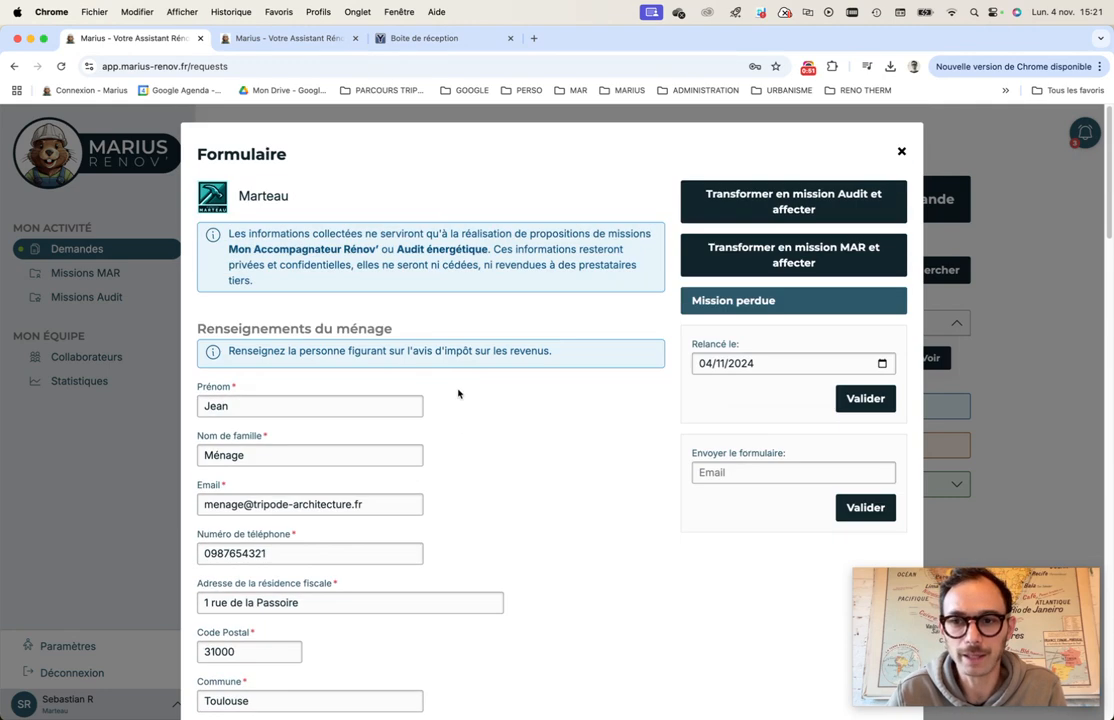
Step: Convert the request into a MAR mission assigned to the listed collaborator and acknowledge its launch
click(783, 252)
click(325, 258)
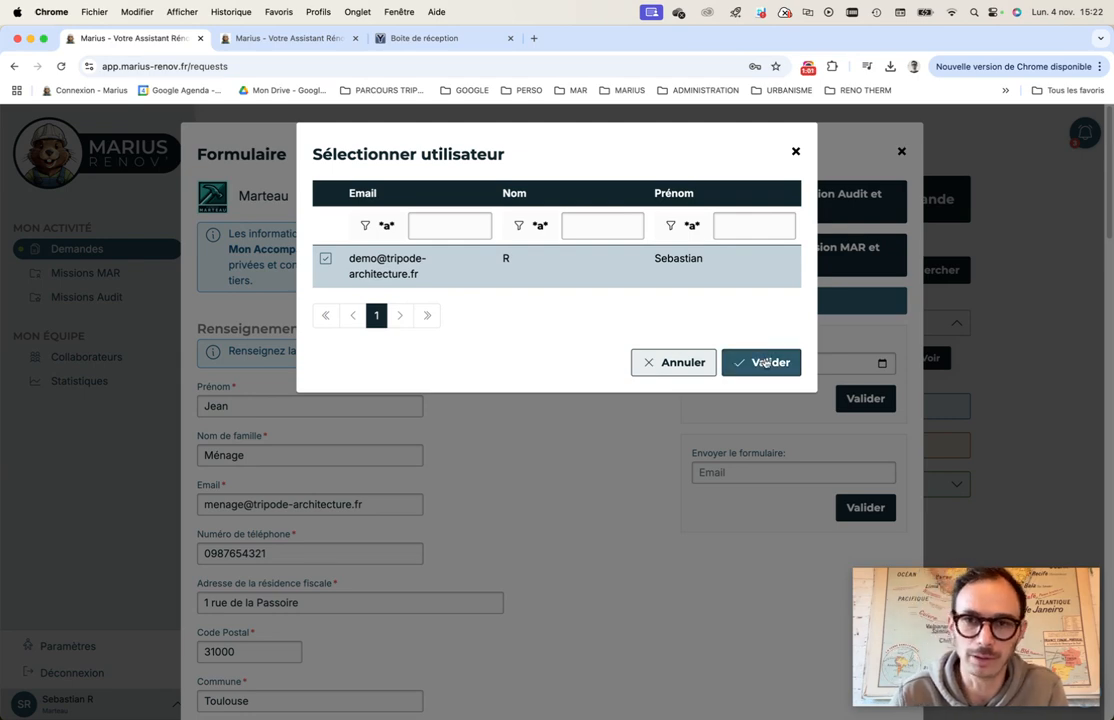
click(764, 363)
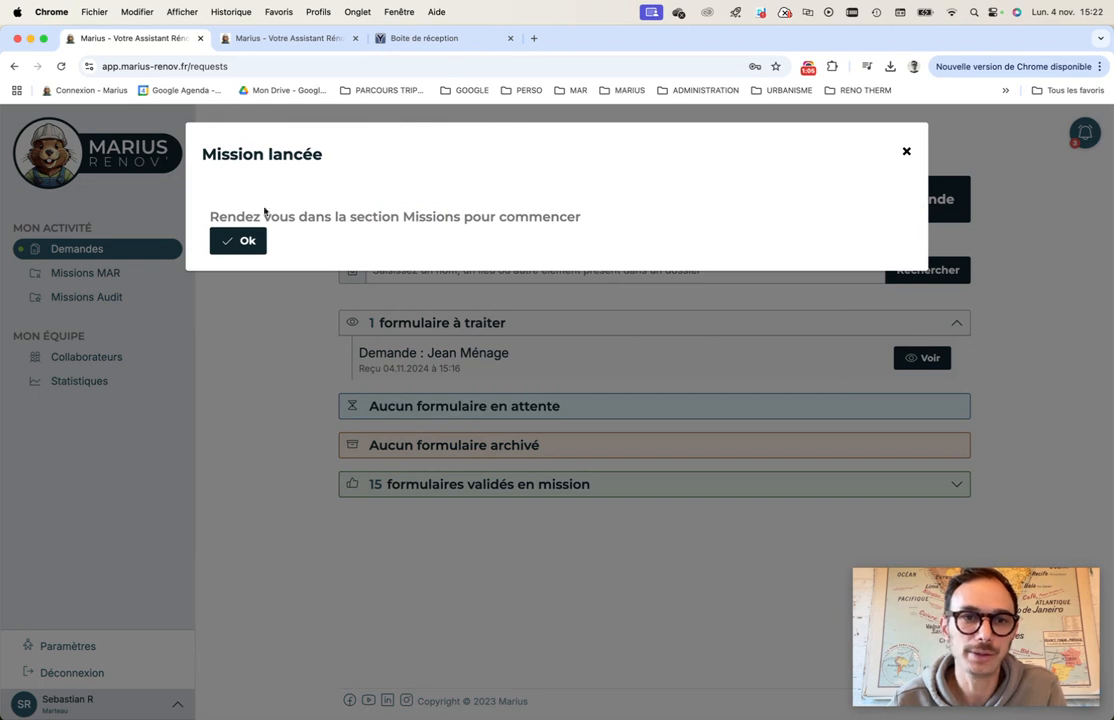
click(242, 242)
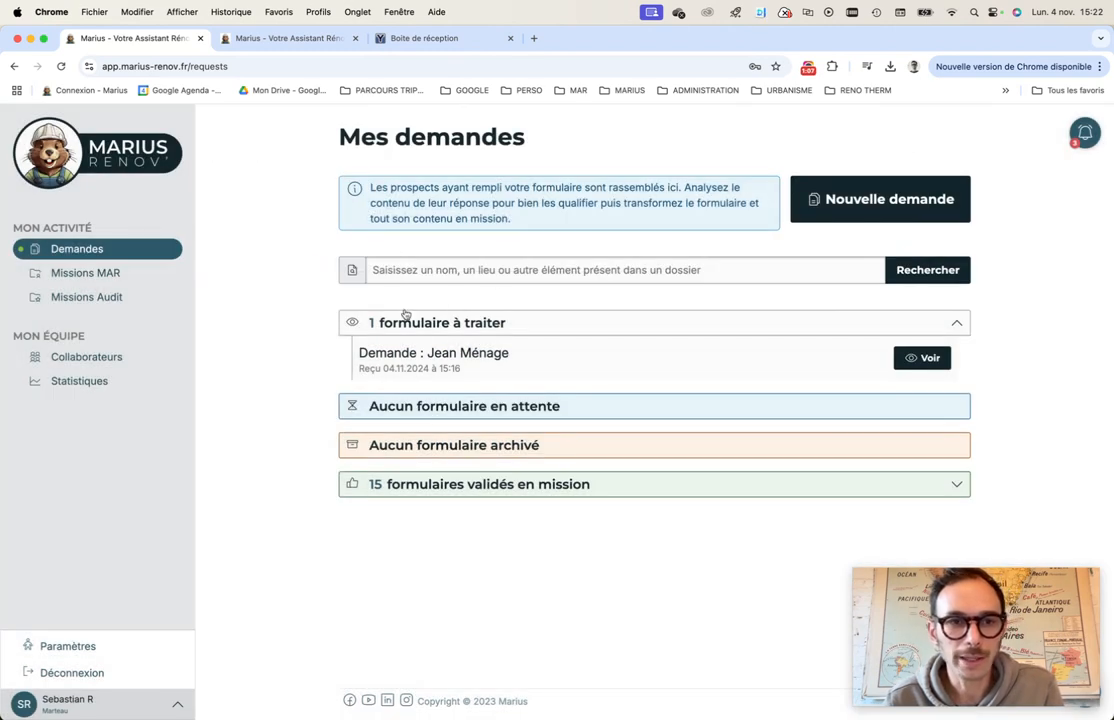
Step: Open the most recent MAR mission needing attention to fill in its applicant identity
click(106, 272)
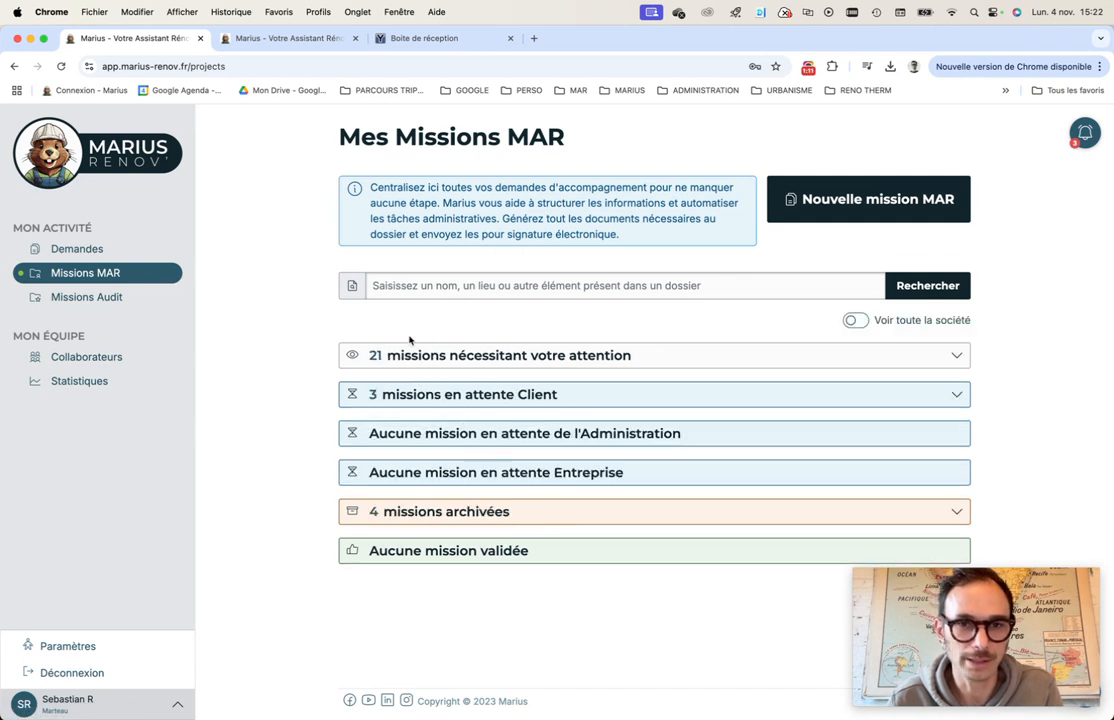
click(410, 358)
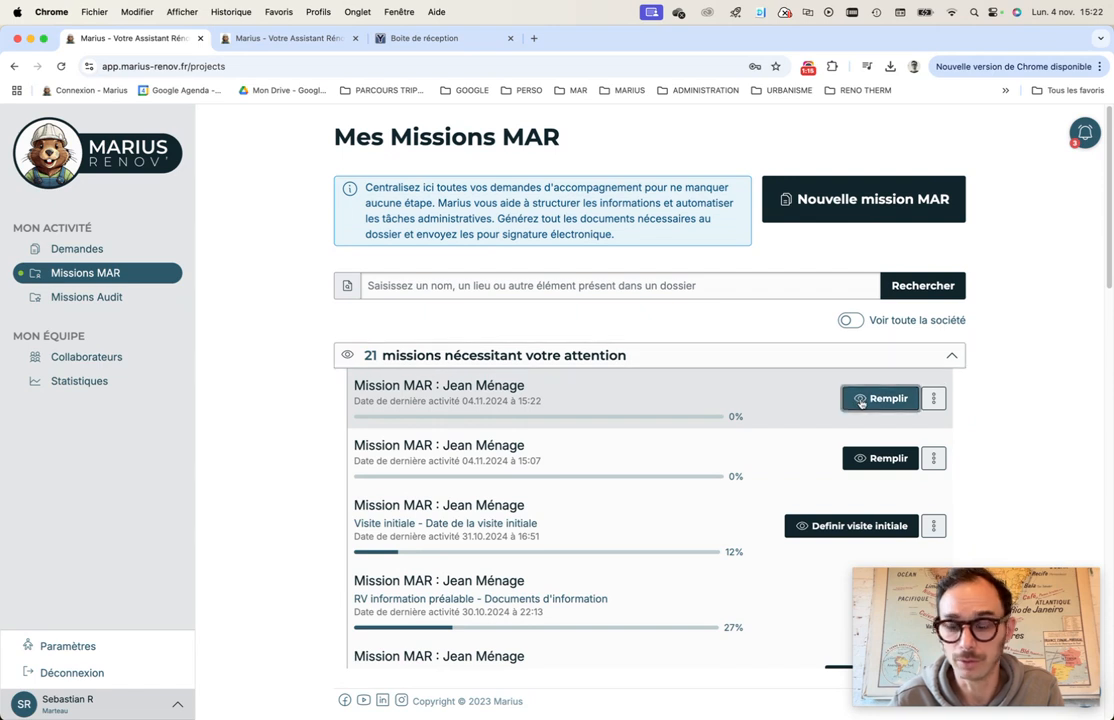
click(856, 402)
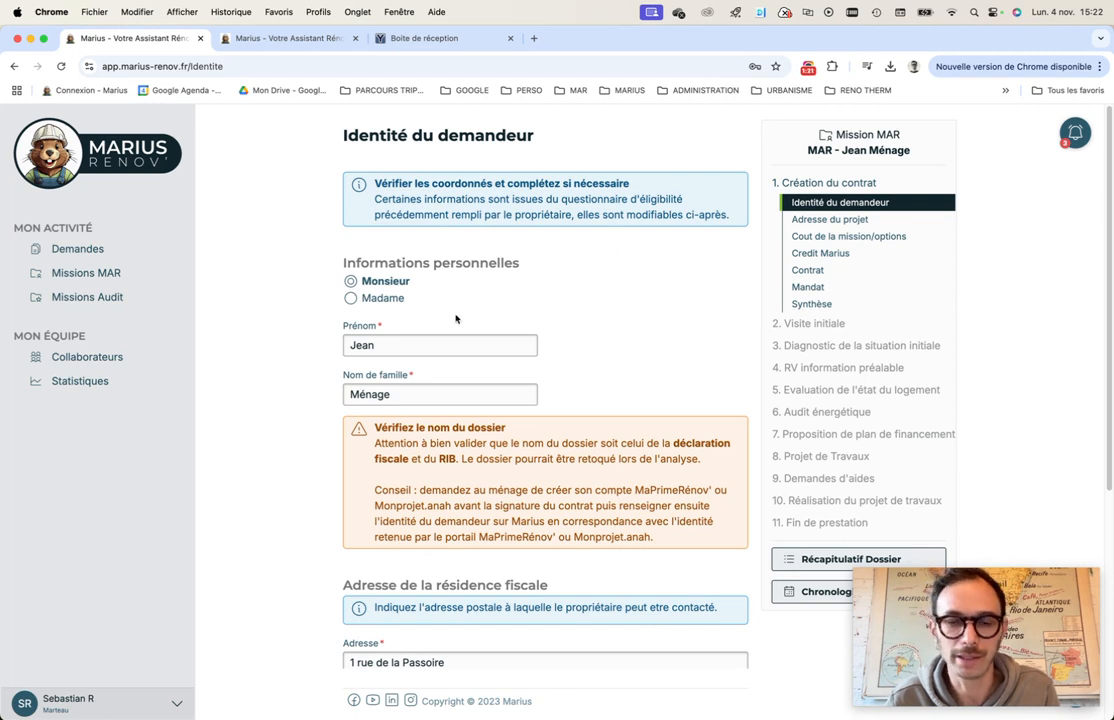
Step: Review the applicant's identity and tax address, replace the contact email, and submit the identity page
scroll(298, 328, down, 2)
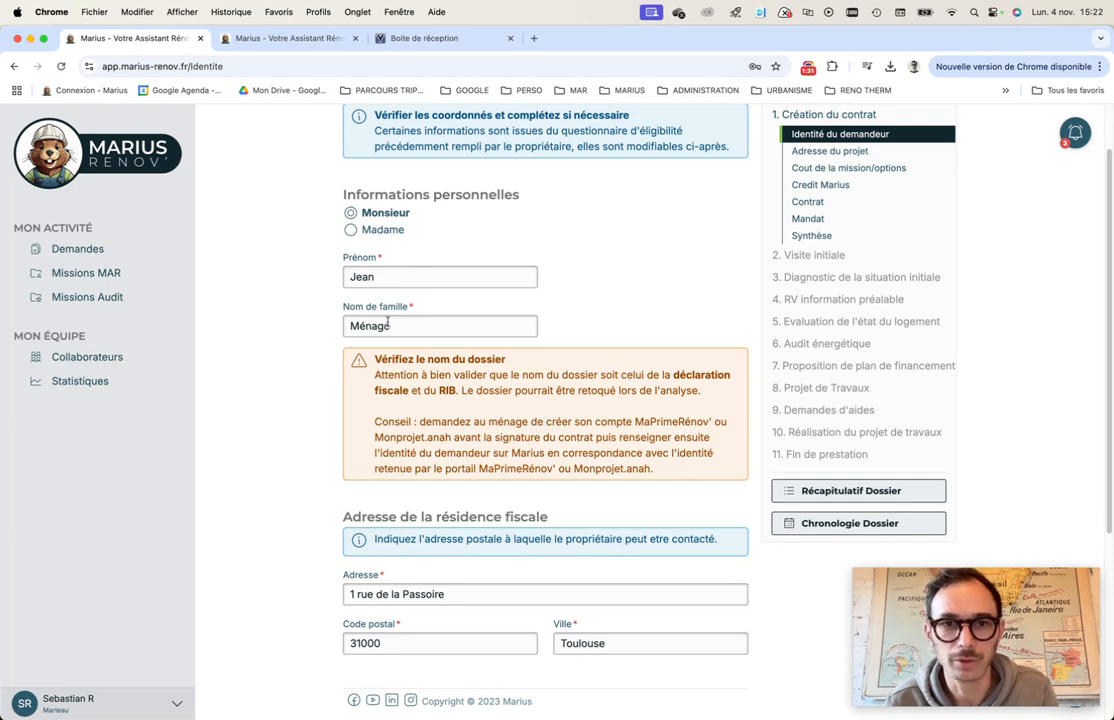
scroll(400, 358, down, 8)
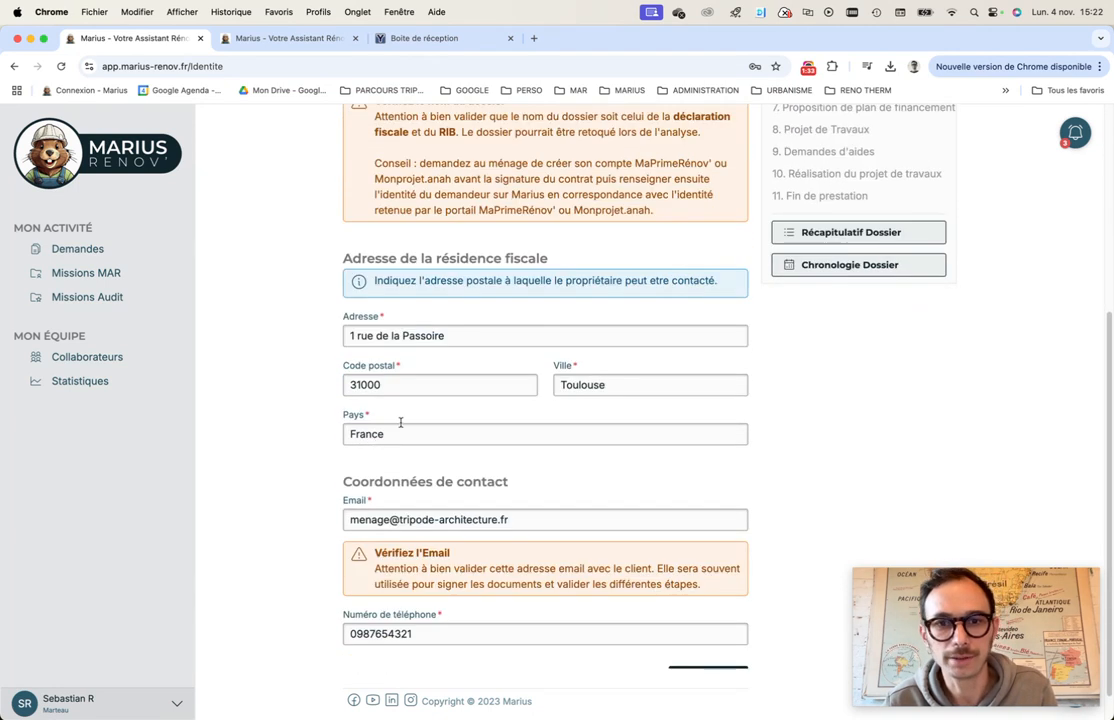
scroll(460, 423, down, 1)
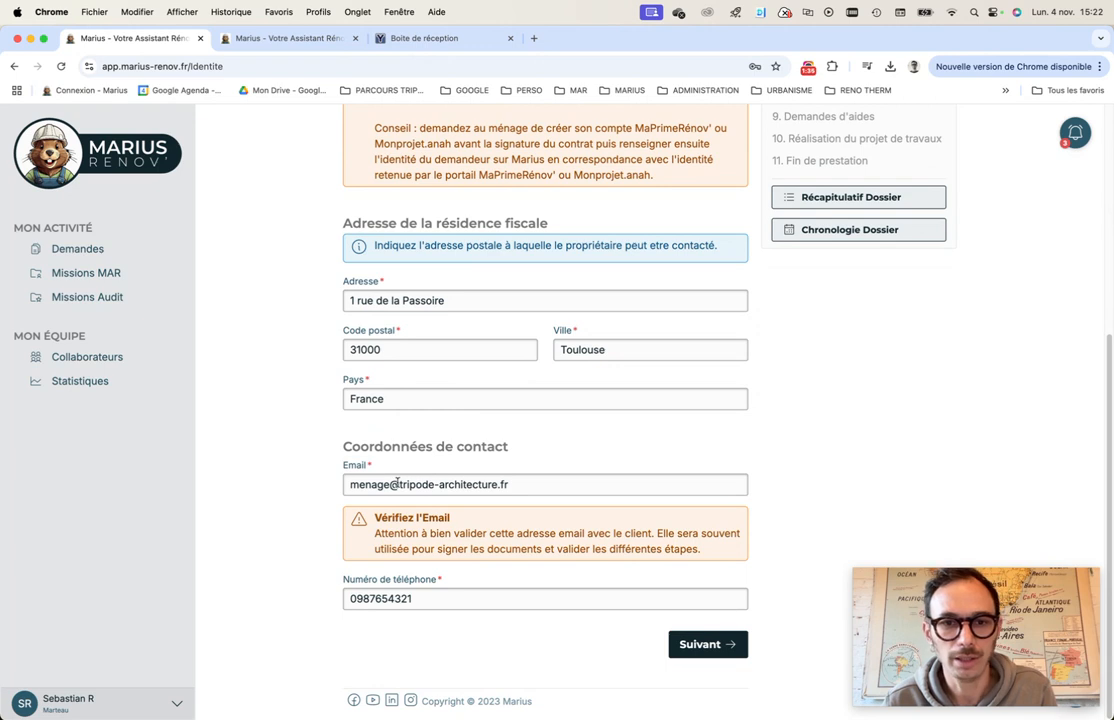
drag(397, 484, 631, 487)
text(y)
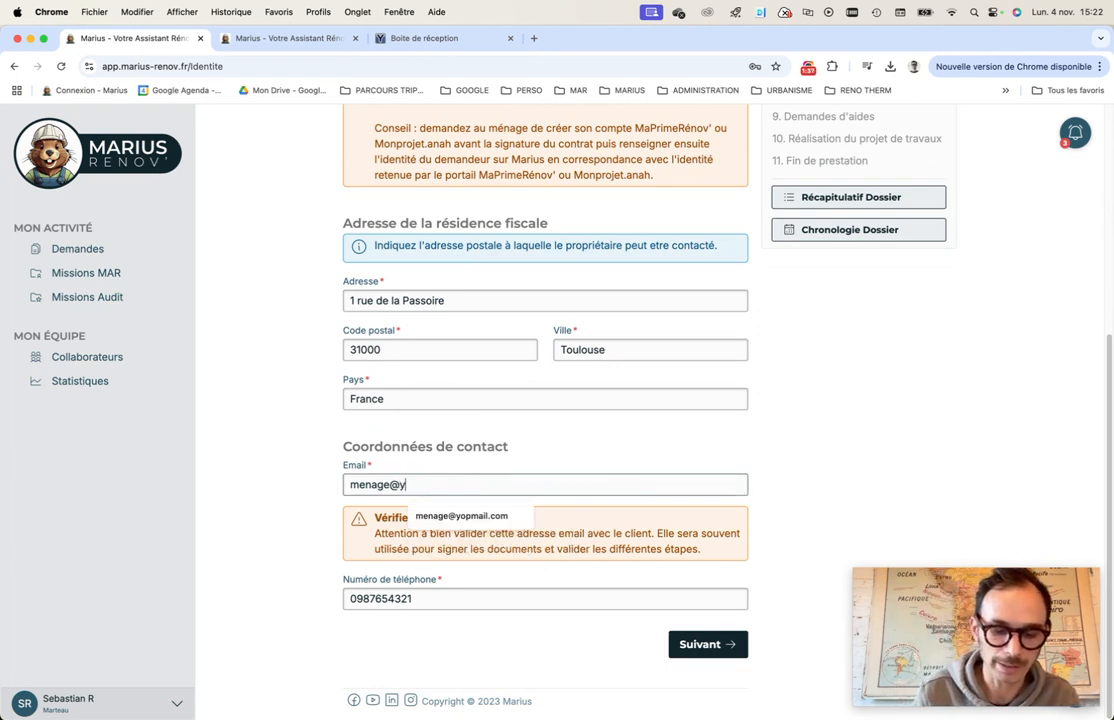
text(opmail.com)
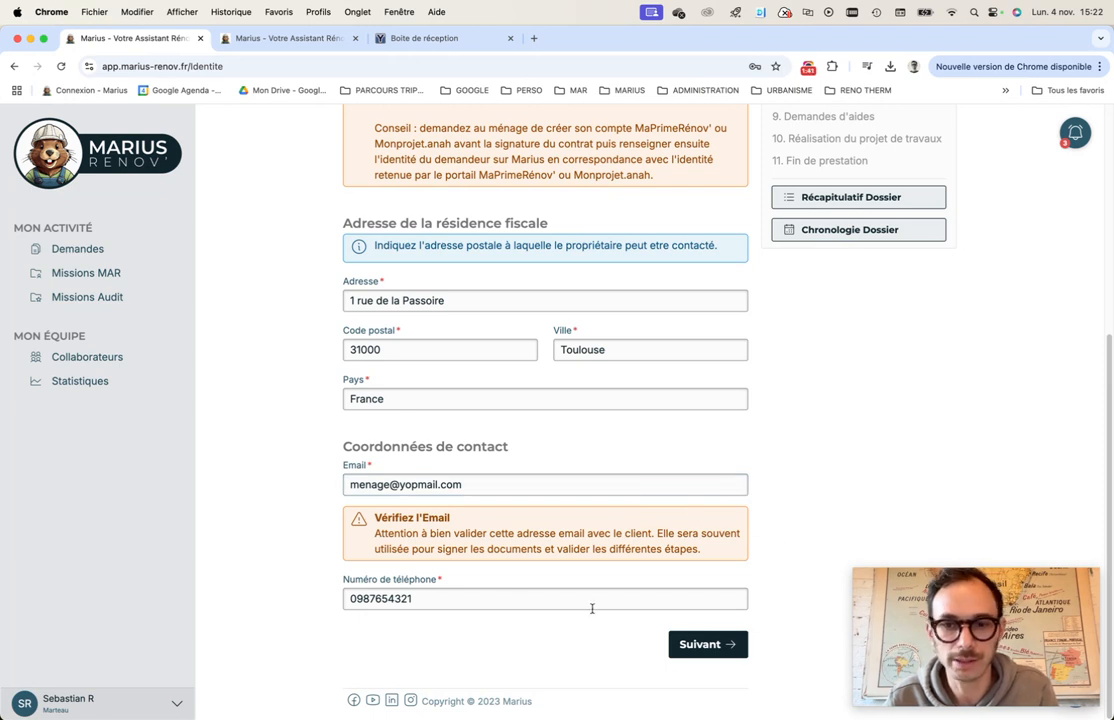
click(726, 646)
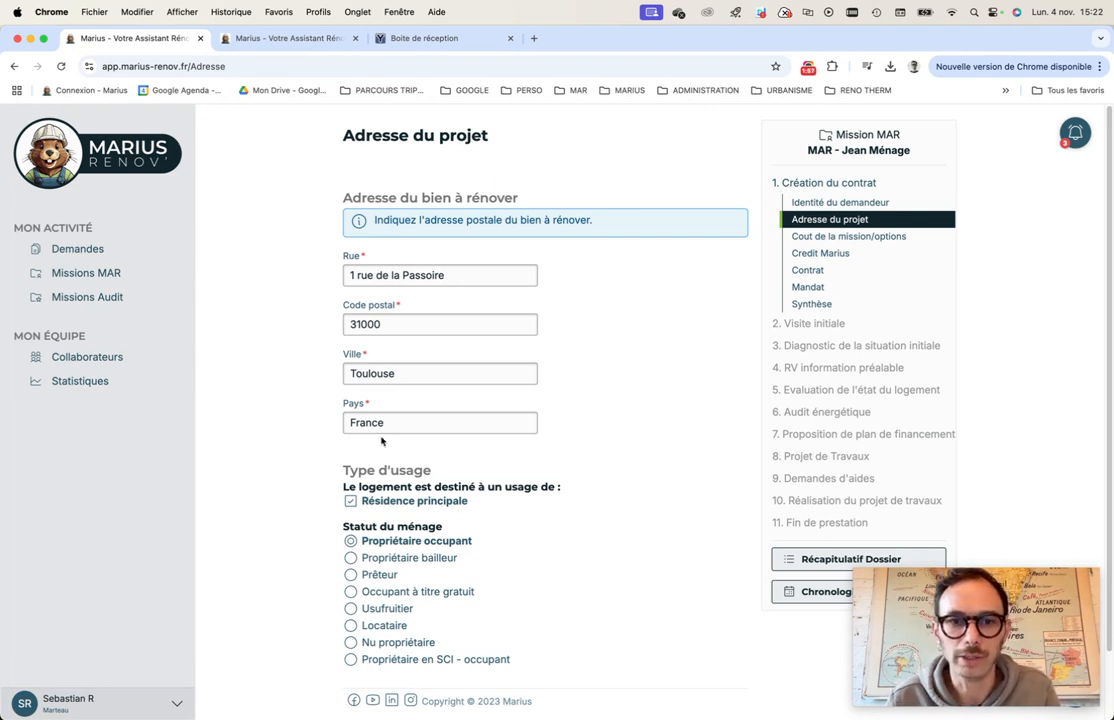
Step: Check the project address, the Résidence principale use and the Propriétaire occupant status, and submit the page
scroll(381, 440, down, 2)
scroll(405, 432, down, 2)
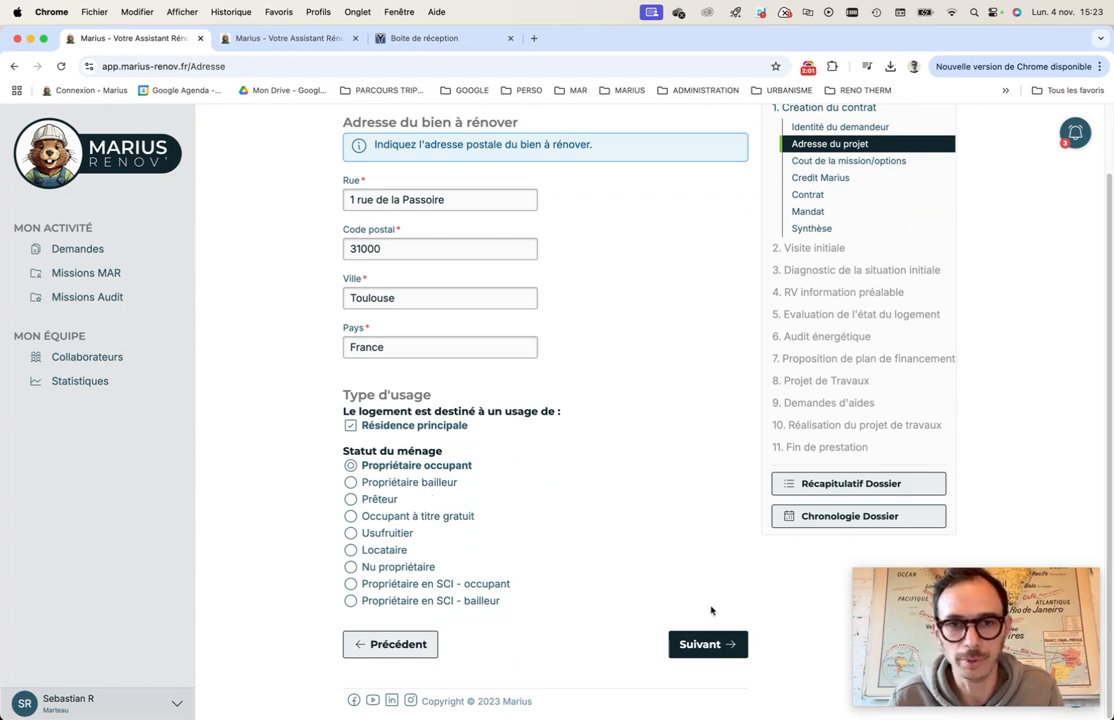
click(716, 646)
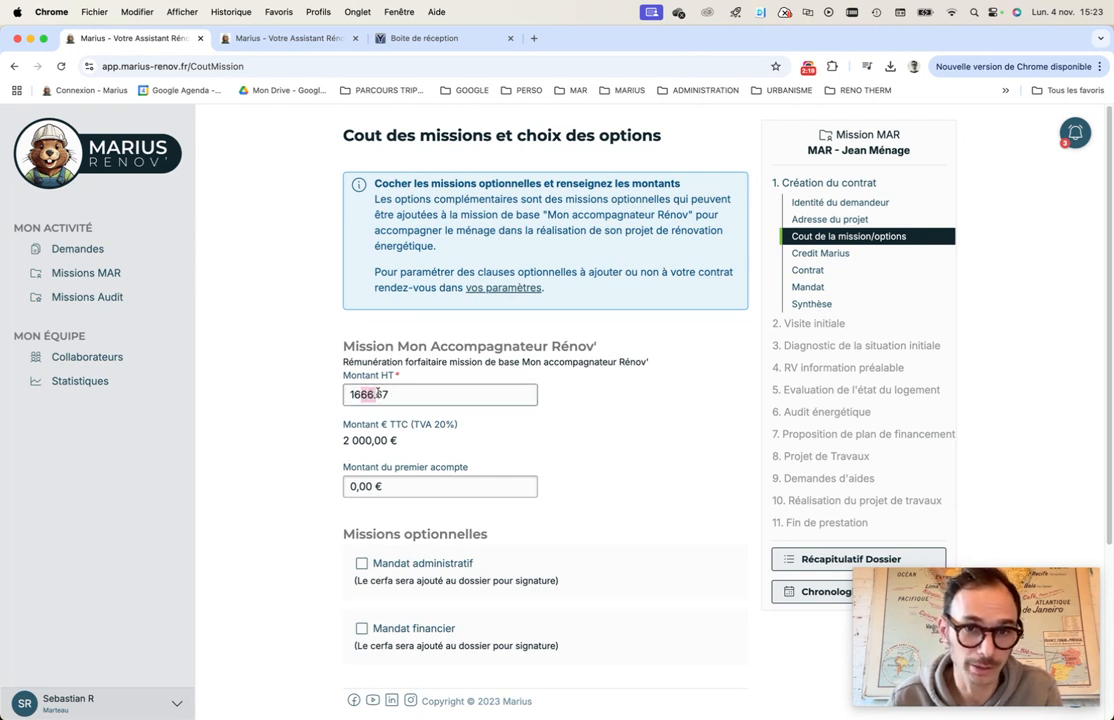
Step: Submit the mission cost page with the base MAR fee and no optional missions selected
scroll(589, 415, down, 3)
scroll(546, 465, down, 1)
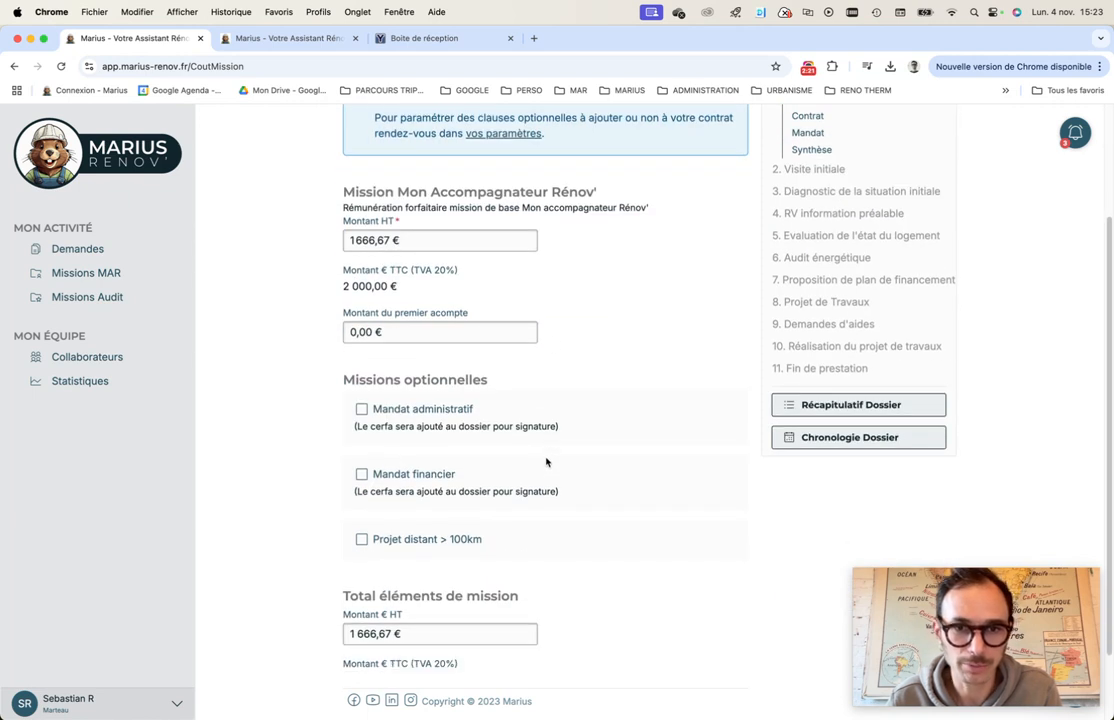
click(363, 409)
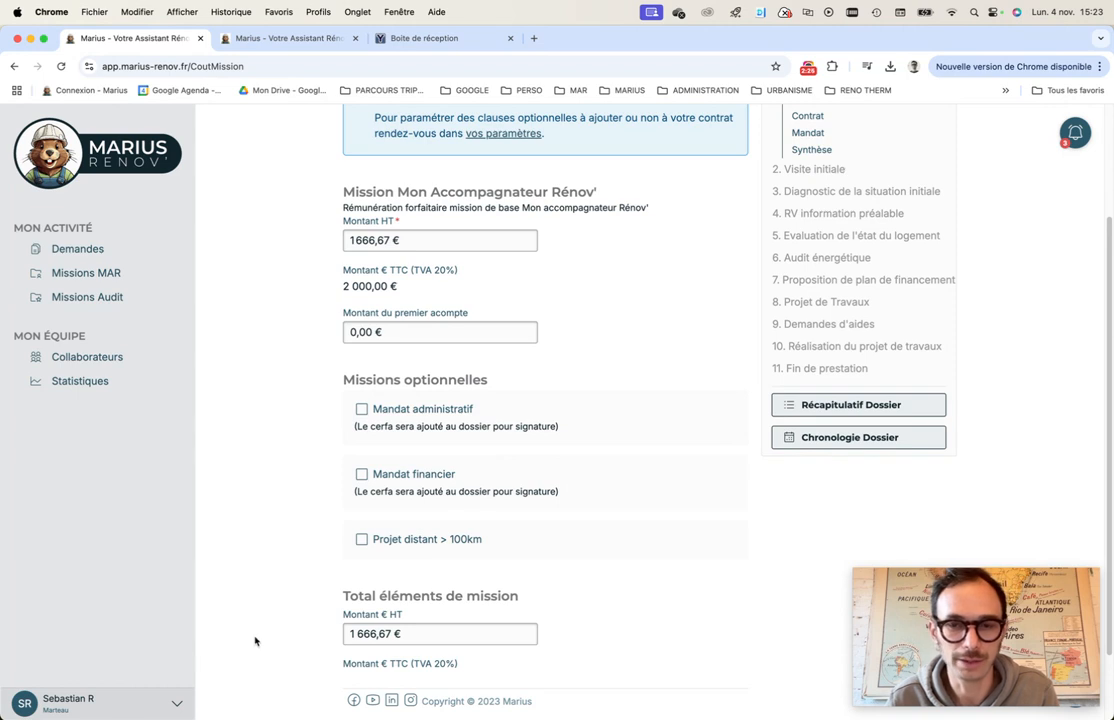
scroll(328, 572, down, 1)
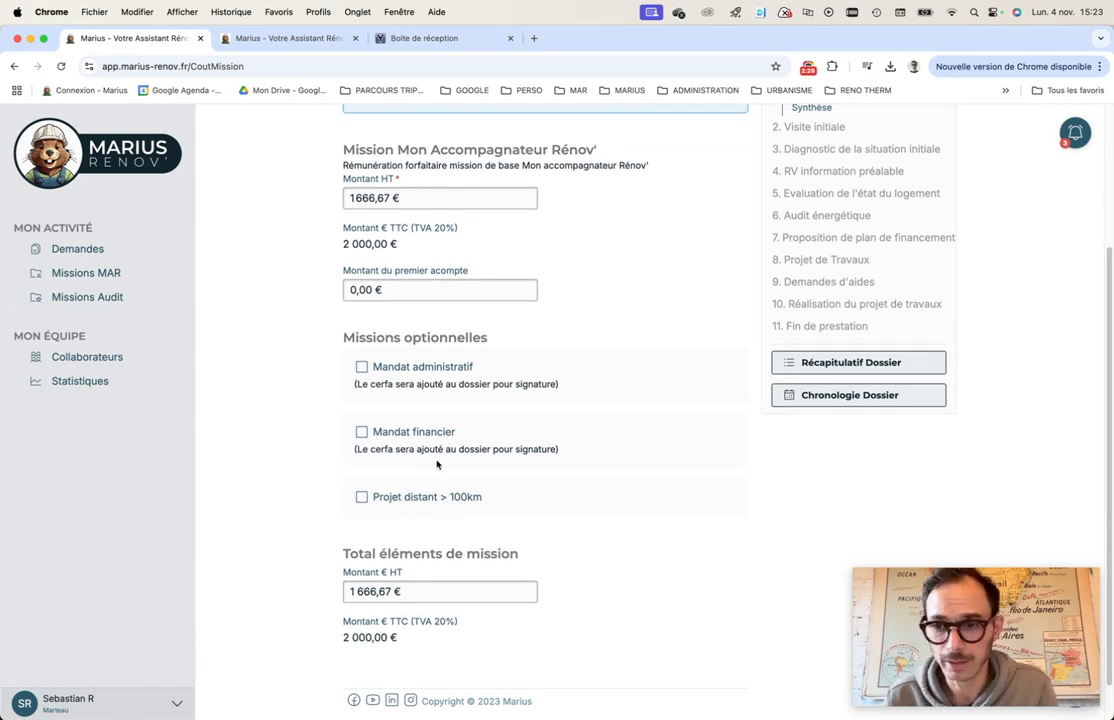
scroll(570, 517, down, 1)
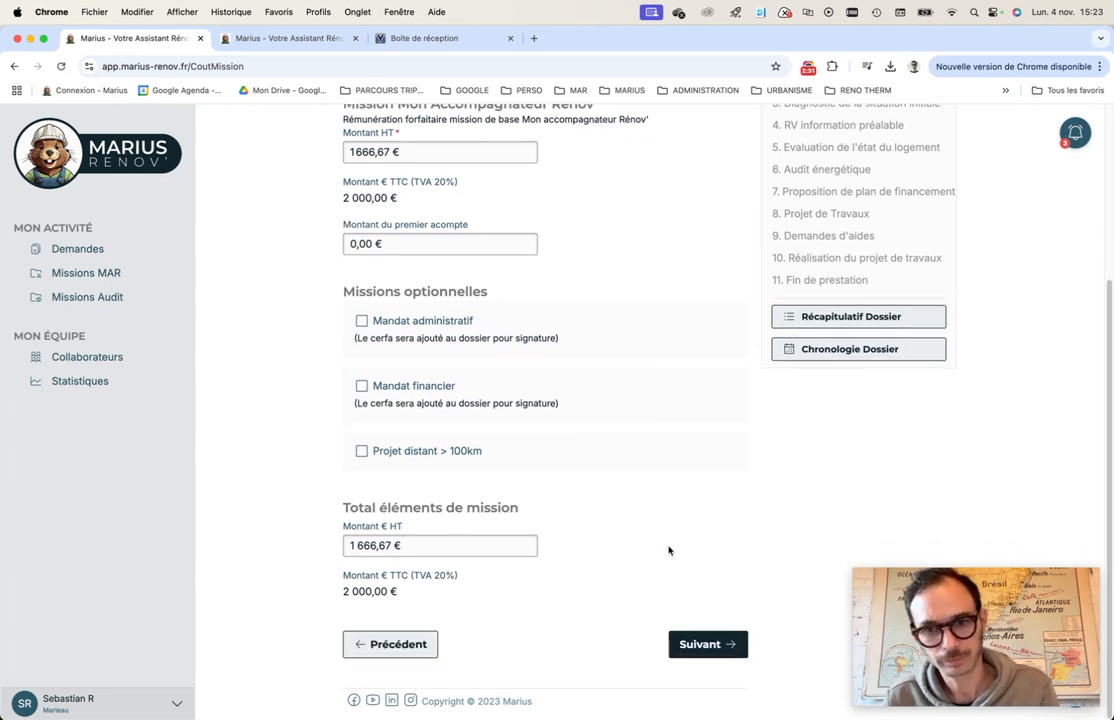
click(678, 640)
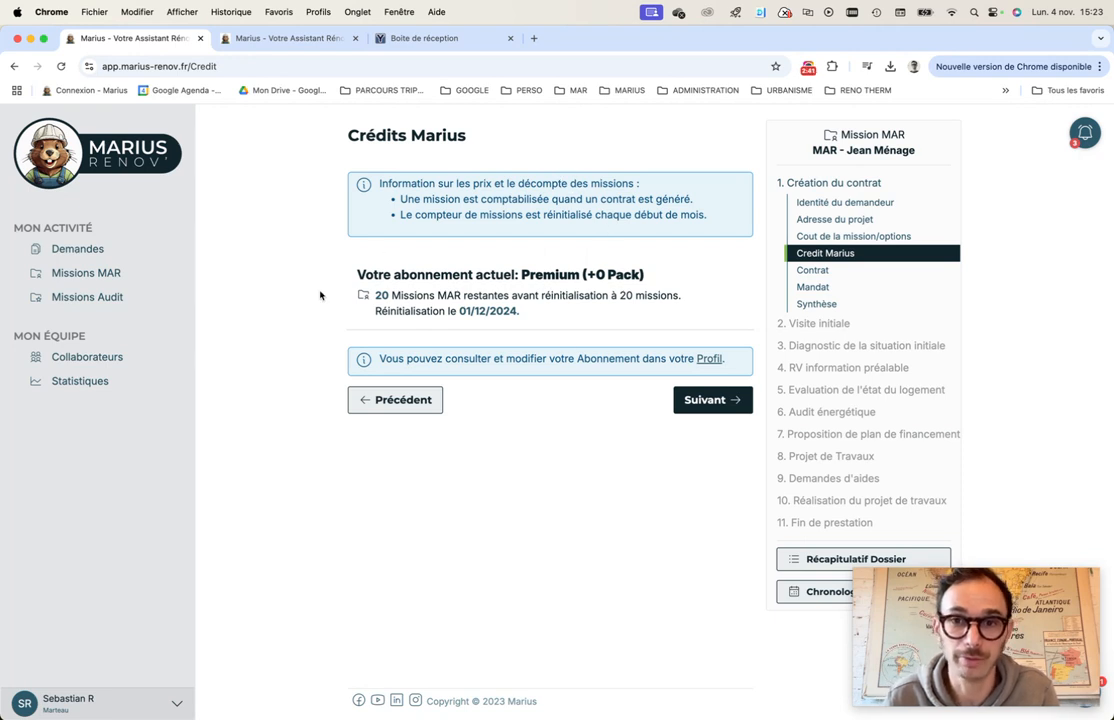
Step: Continue past the Marius credits page, review the contract summary, and generate the contract
click(713, 402)
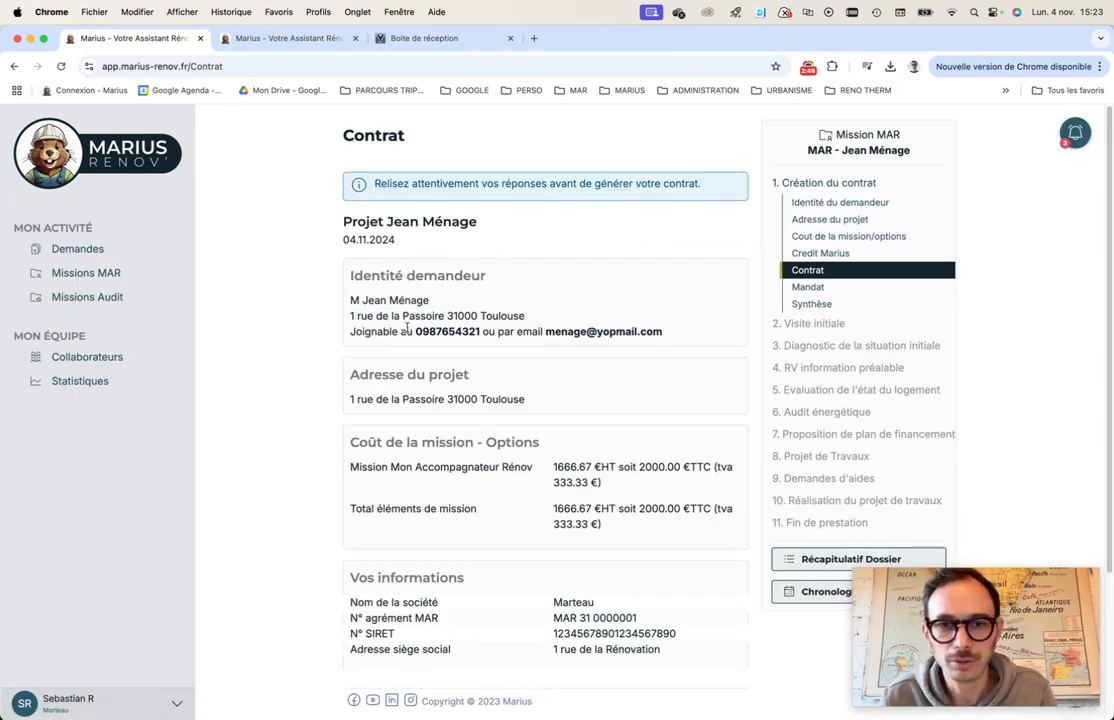
scroll(407, 328, down, 3)
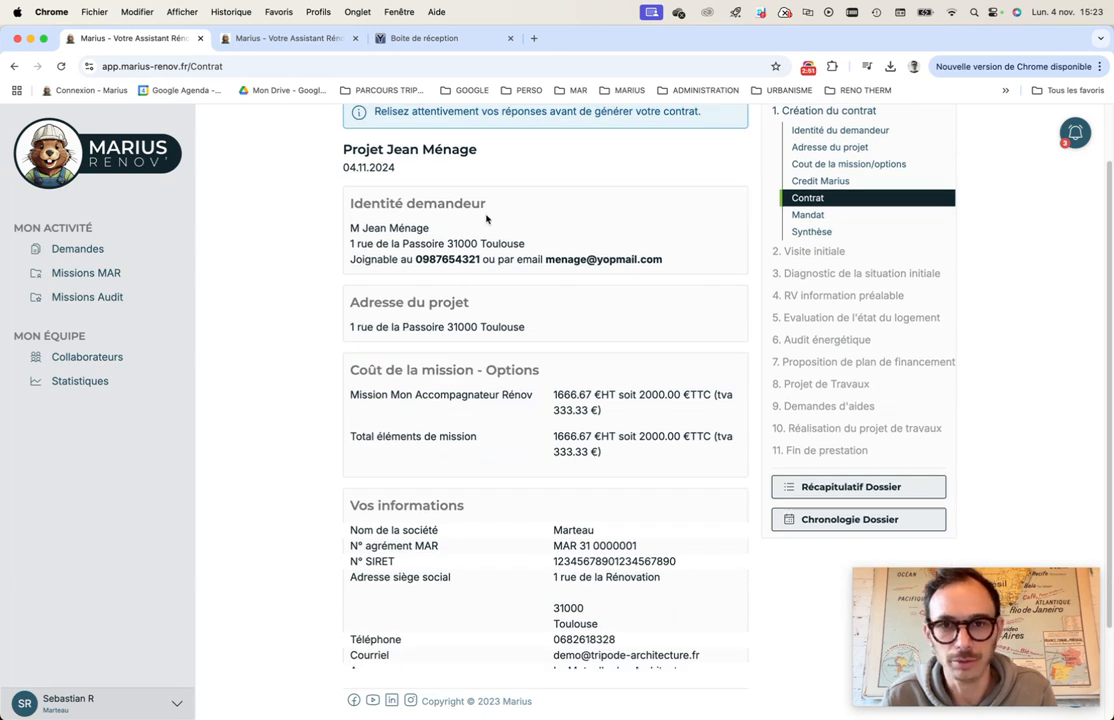
scroll(479, 310, down, 5)
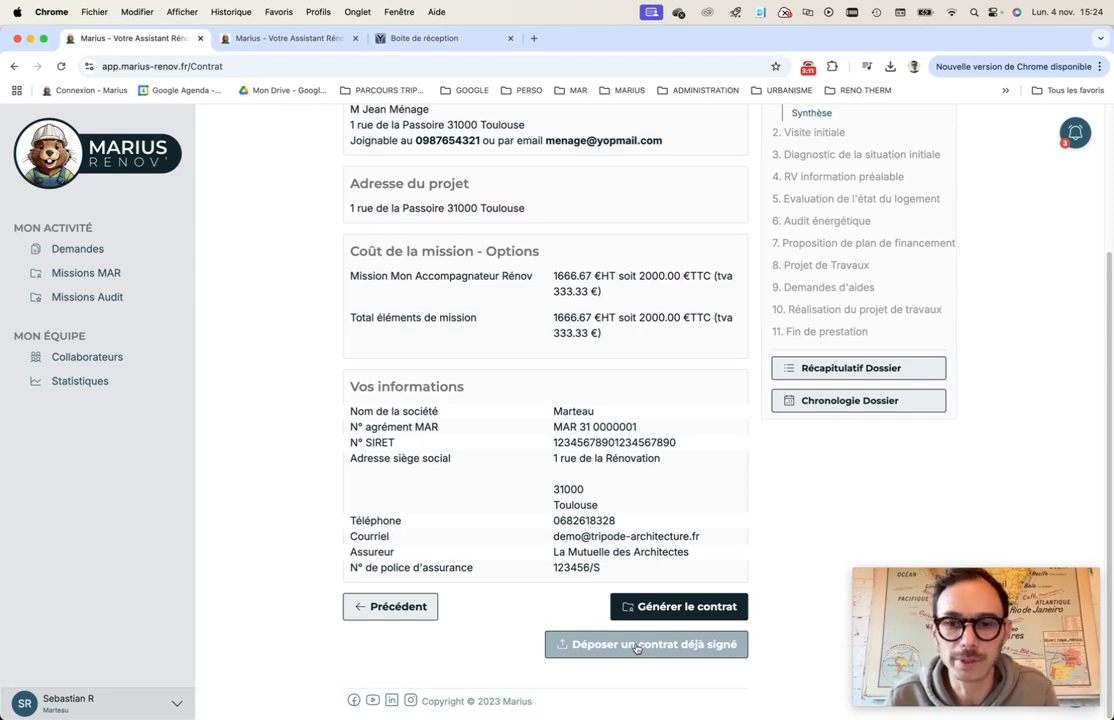
click(652, 606)
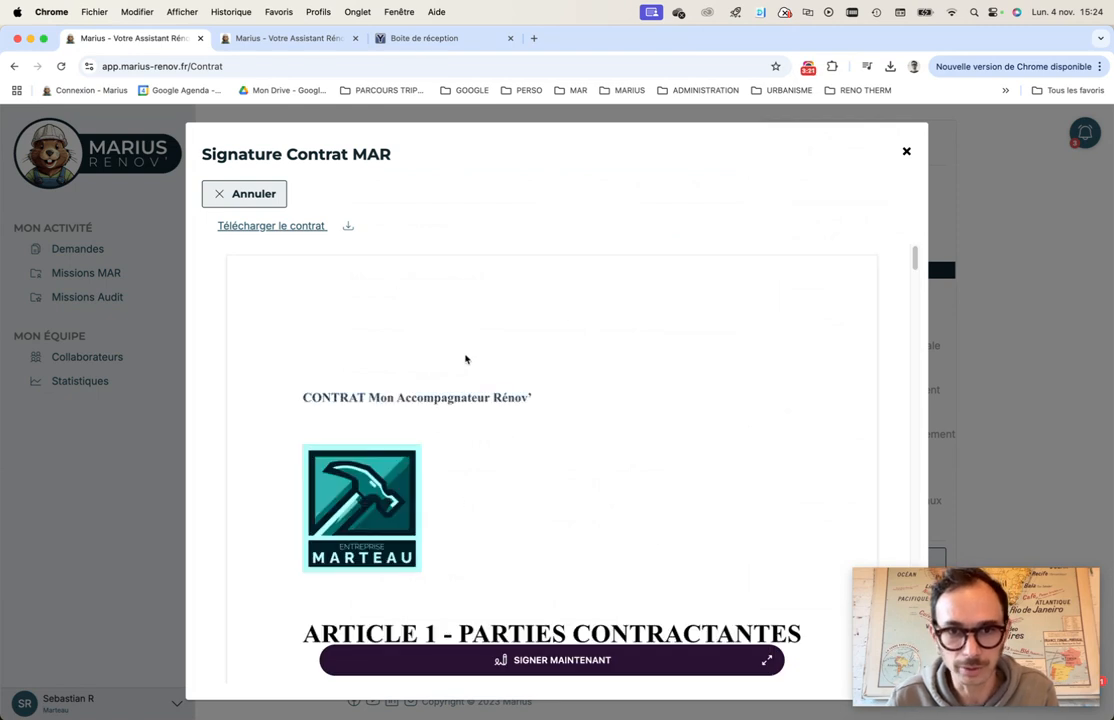
Step: Read through the generated MAR contract, draw the MAR signature in its signature field and finalise the signing
scroll(467, 357, down, 4)
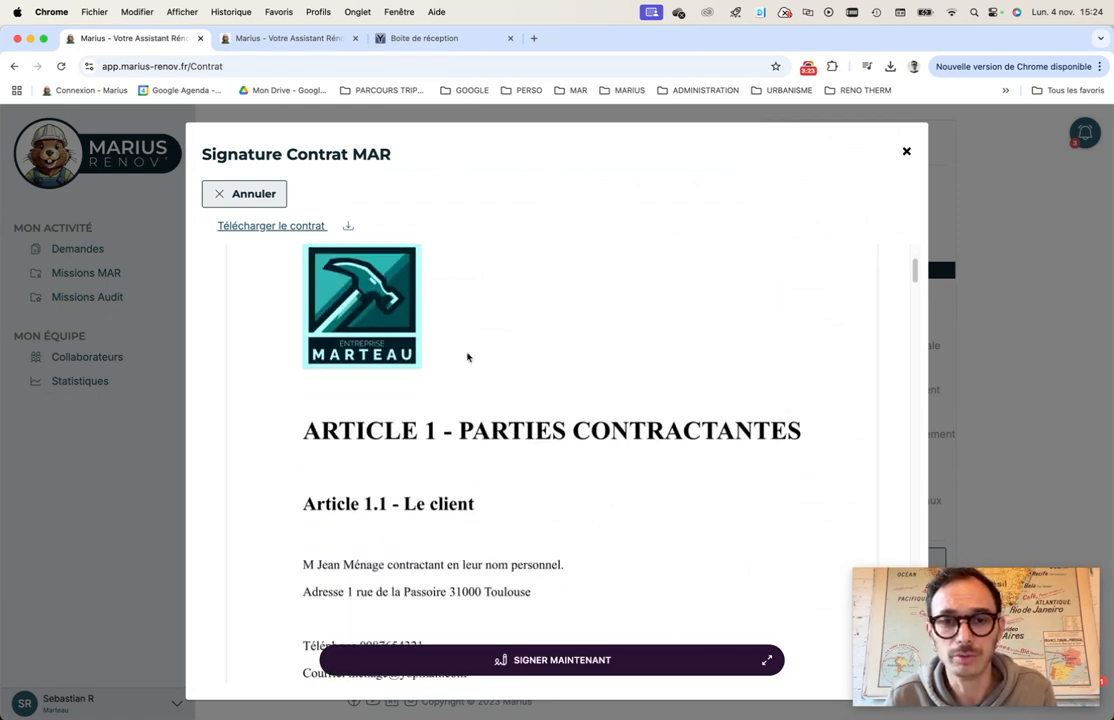
scroll(467, 357, down, 10)
scroll(467, 357, down, 2)
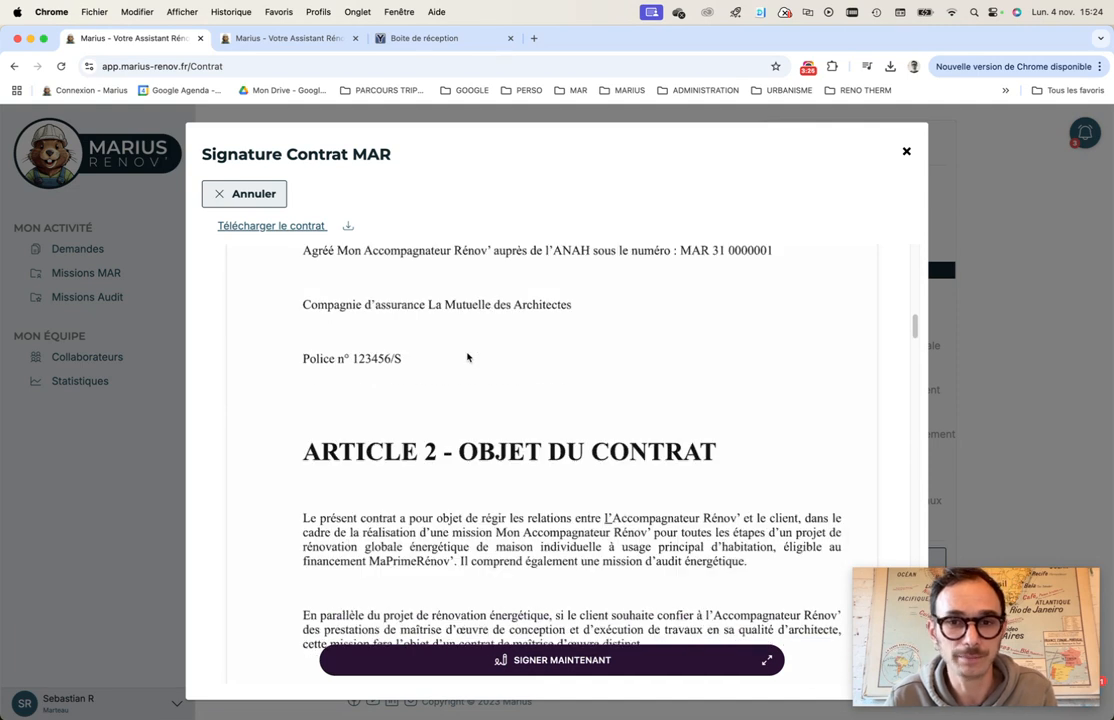
scroll(467, 357, up, 10)
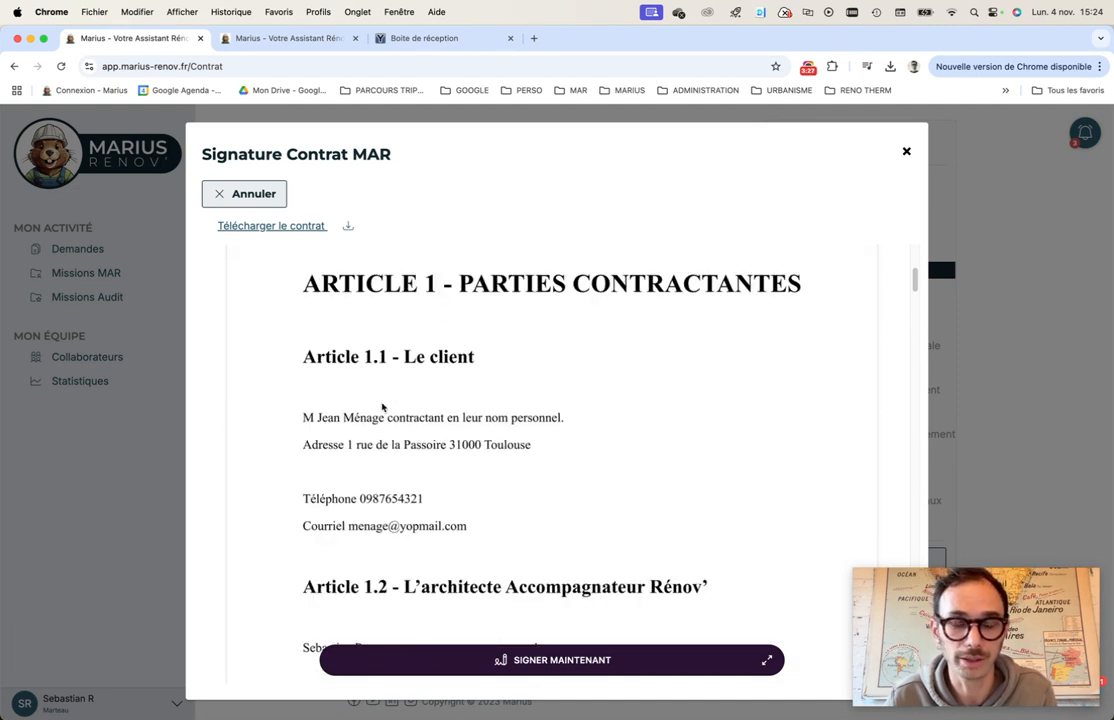
scroll(386, 443, down, 10)
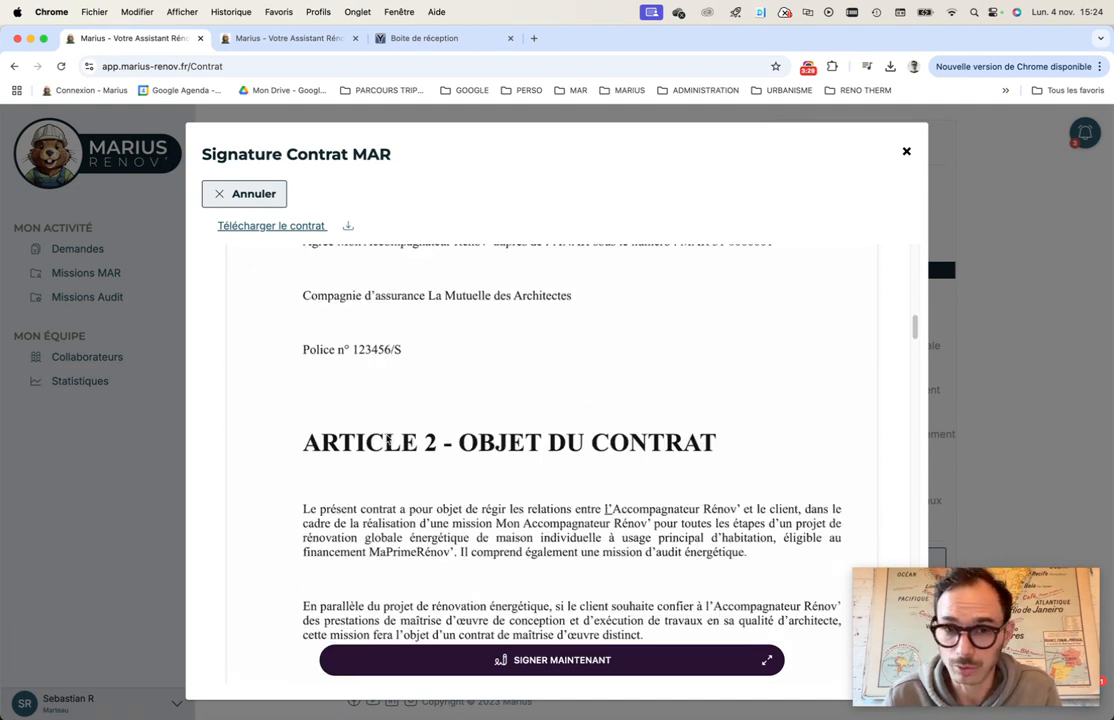
scroll(386, 443, down, 5)
click(577, 660)
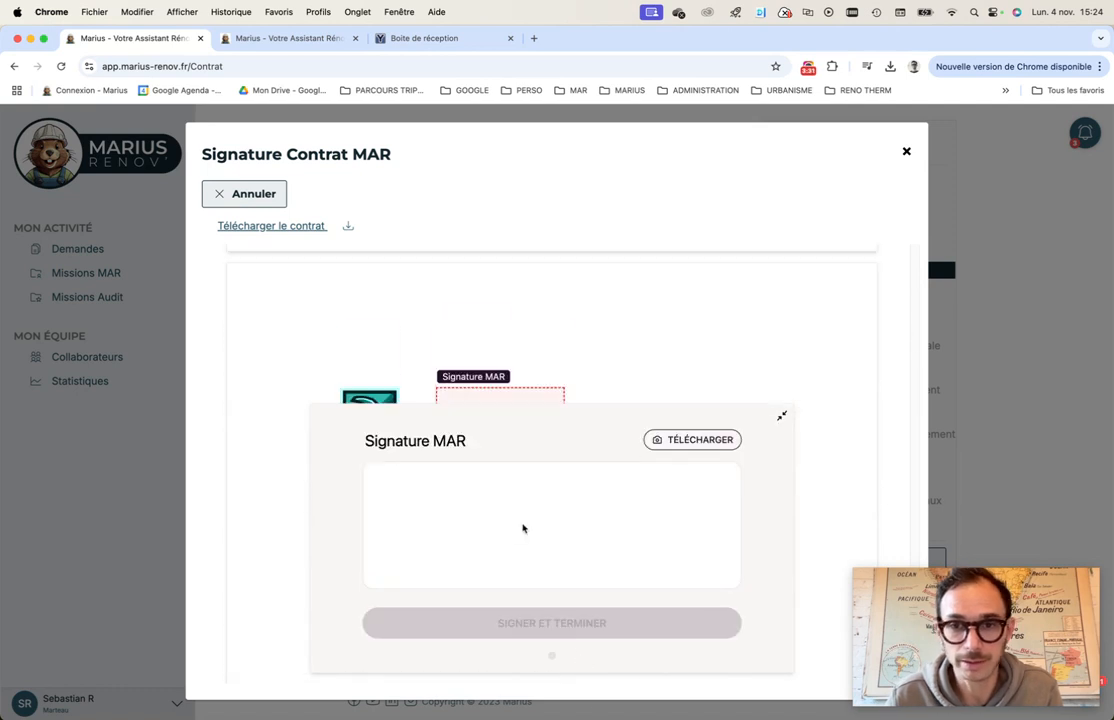
mouse_move(403, 552)
mouse_down()
mouse_move(462, 506)
mouse_move(524, 540)
mouse_move(549, 531)
mouse_up()
click(553, 611)
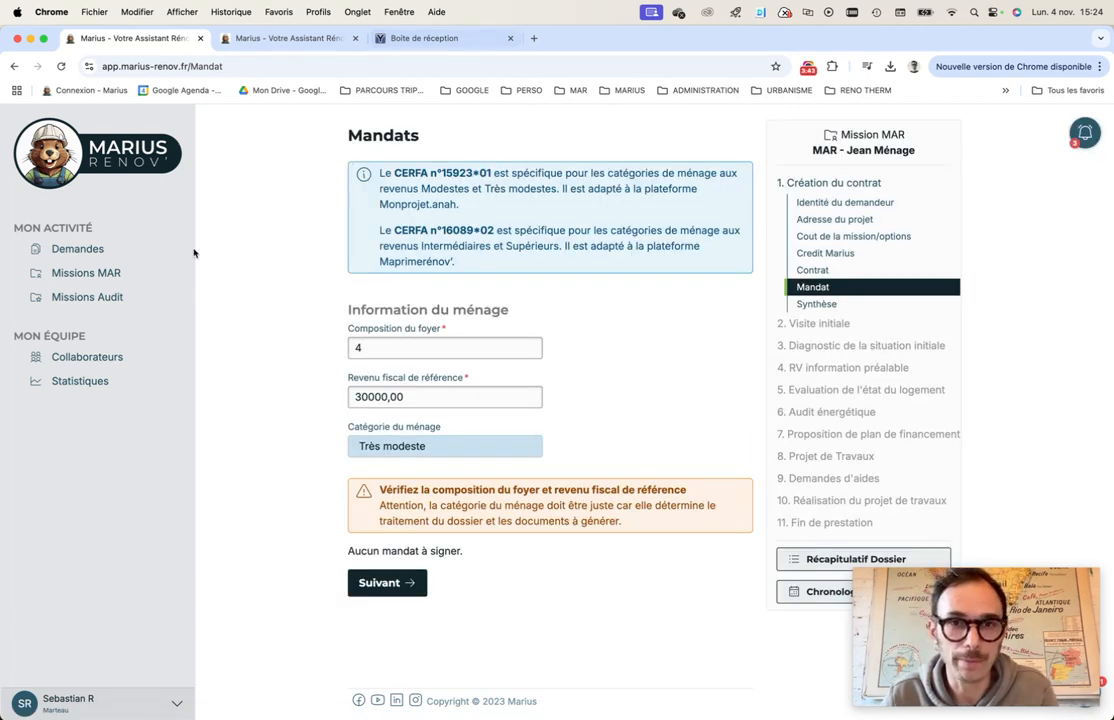
Step: Continue past the mandates page to the summary and resend the contract signature request to the client
click(383, 584)
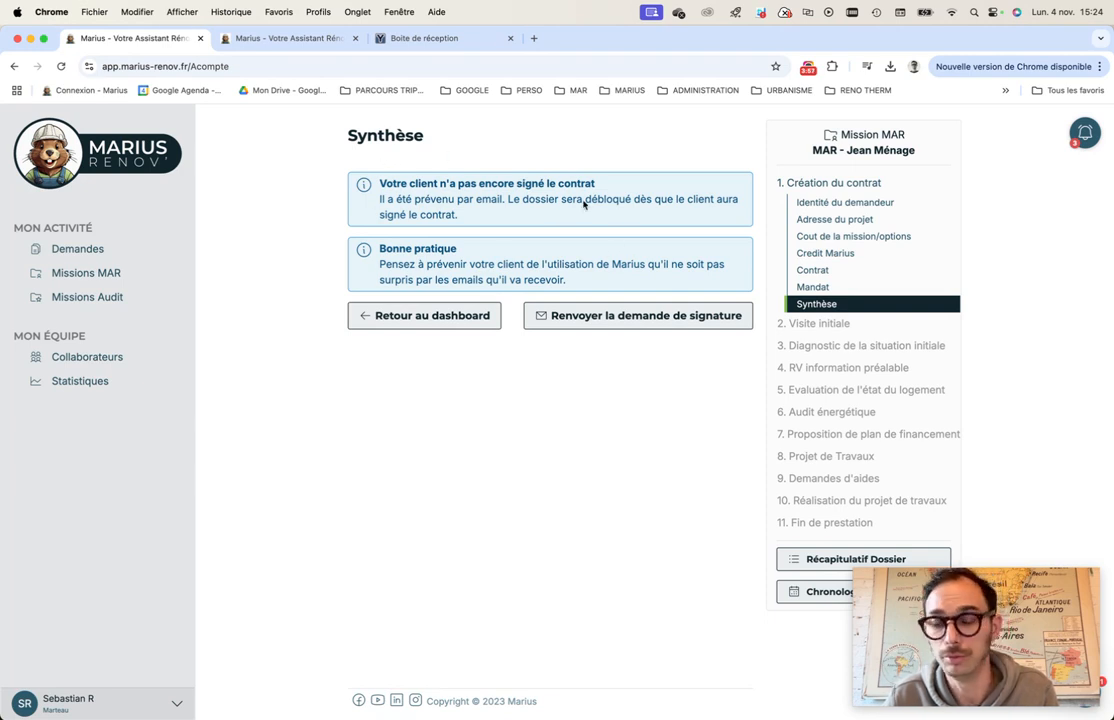
click(666, 307)
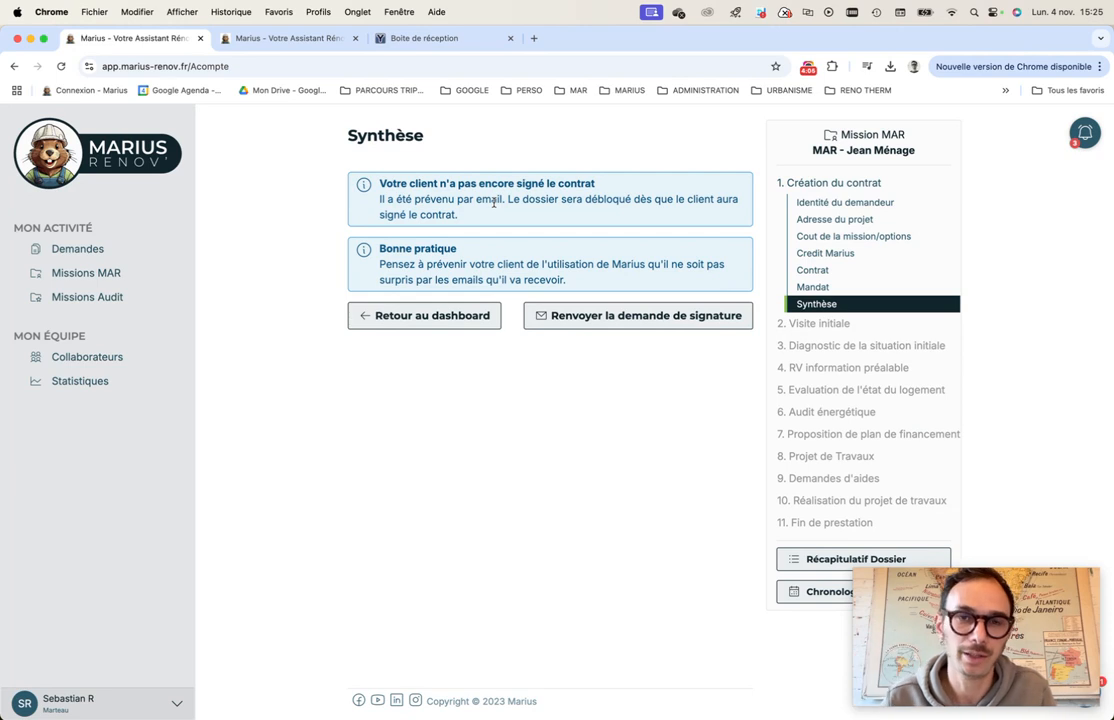
Step: Switch to the household's Yopmail inbox, dismiss the advert and refresh the inbox for the contract signature email
click(450, 38)
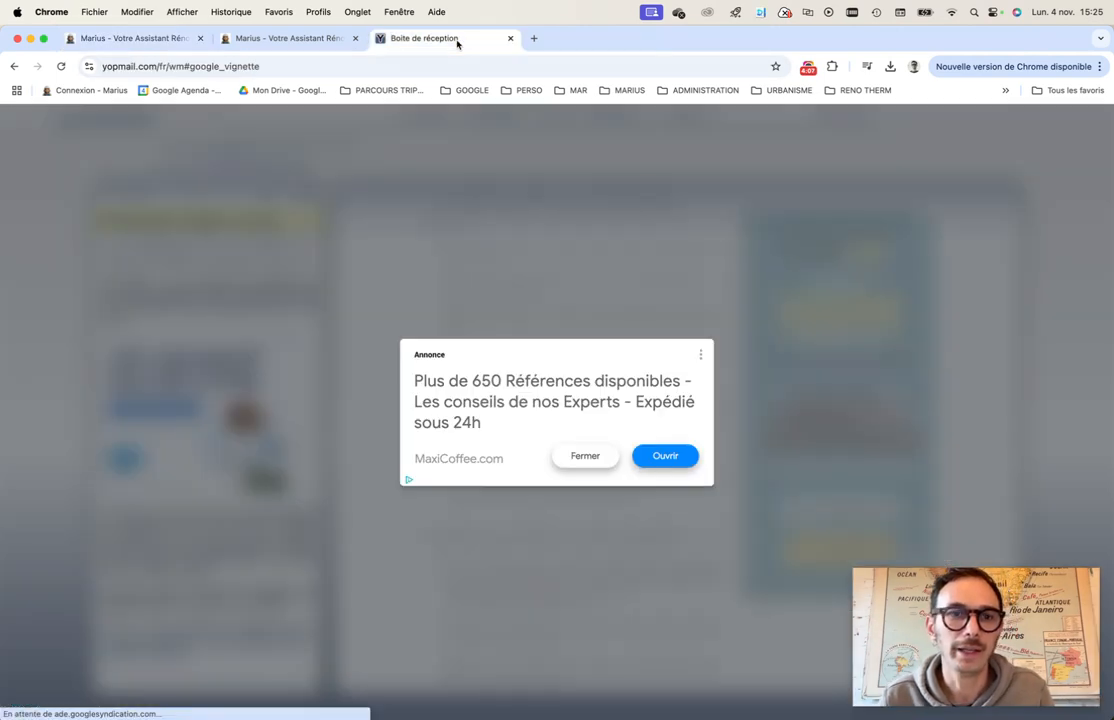
click(585, 456)
click(302, 194)
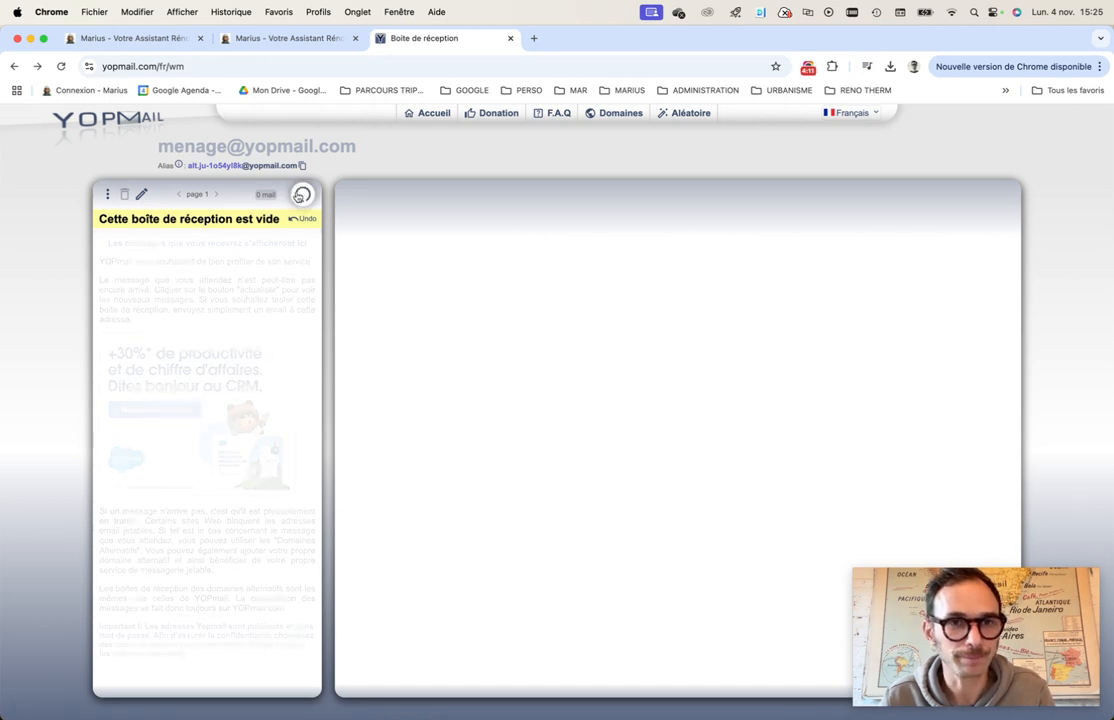
click(304, 195)
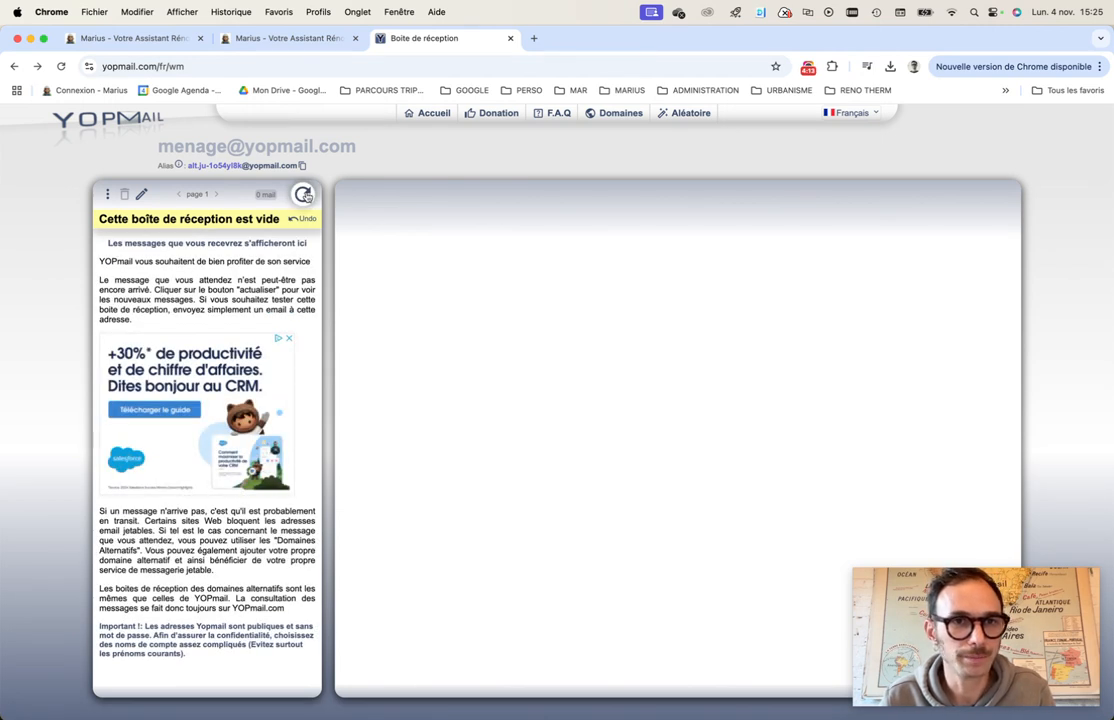
click(304, 195)
click(304, 195)
click(304, 195)
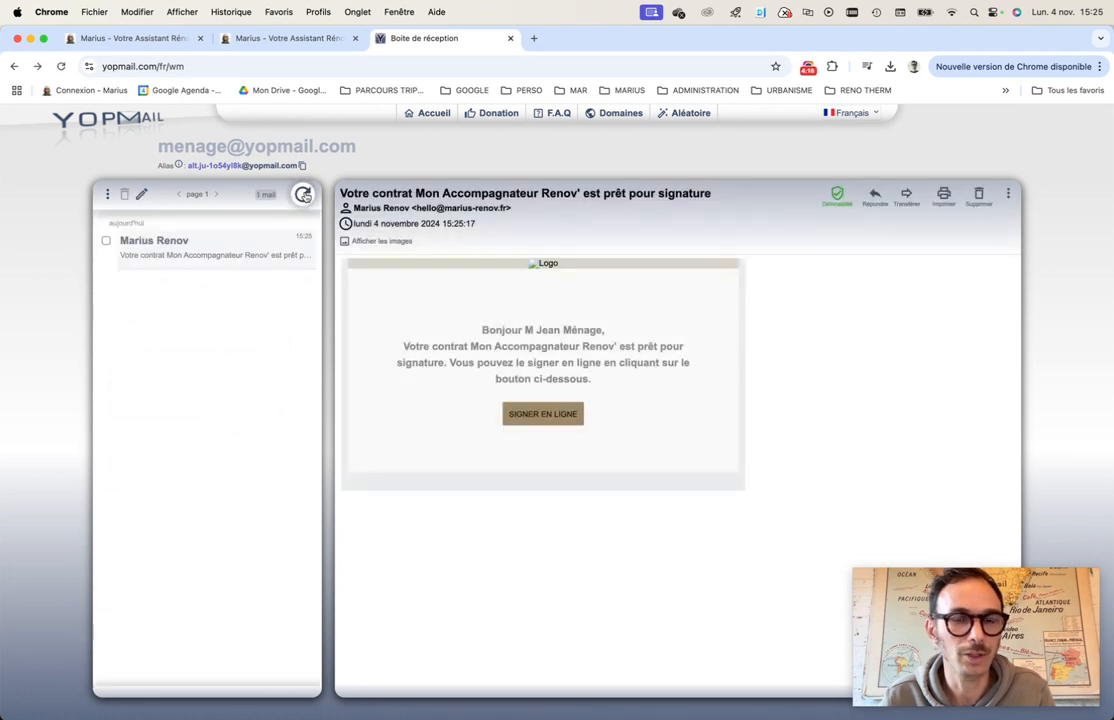
Step: Follow the email's online signing link, view the MAR contract through to the client signature field, and sign it as the client
click(551, 415)
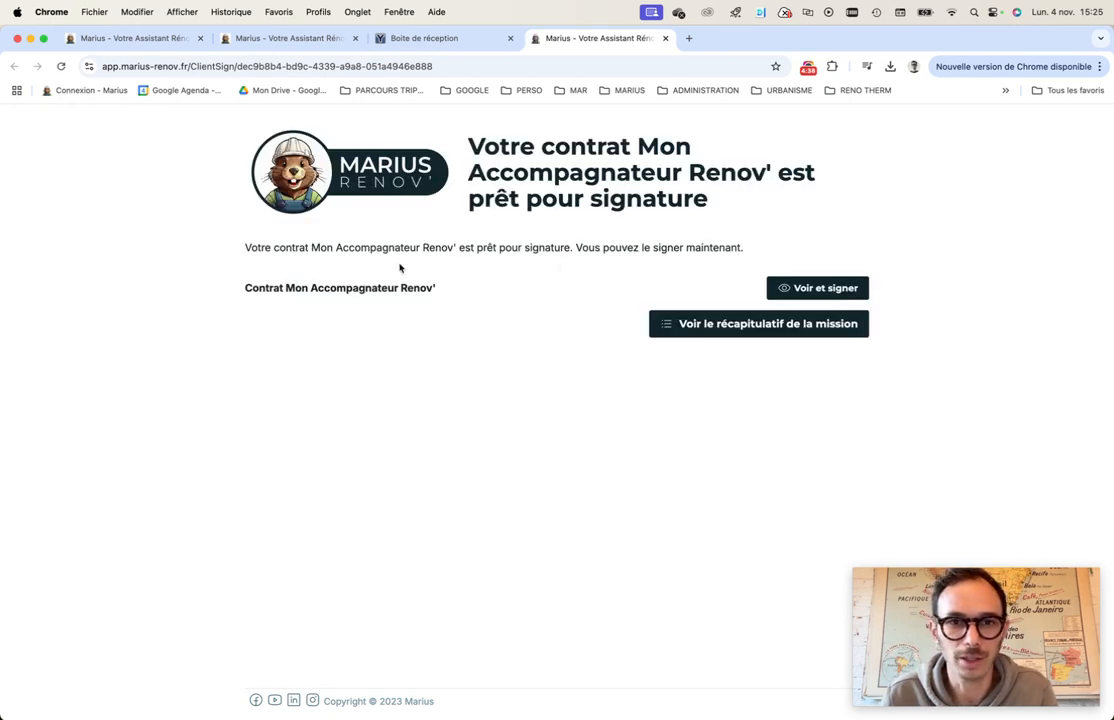
click(815, 292)
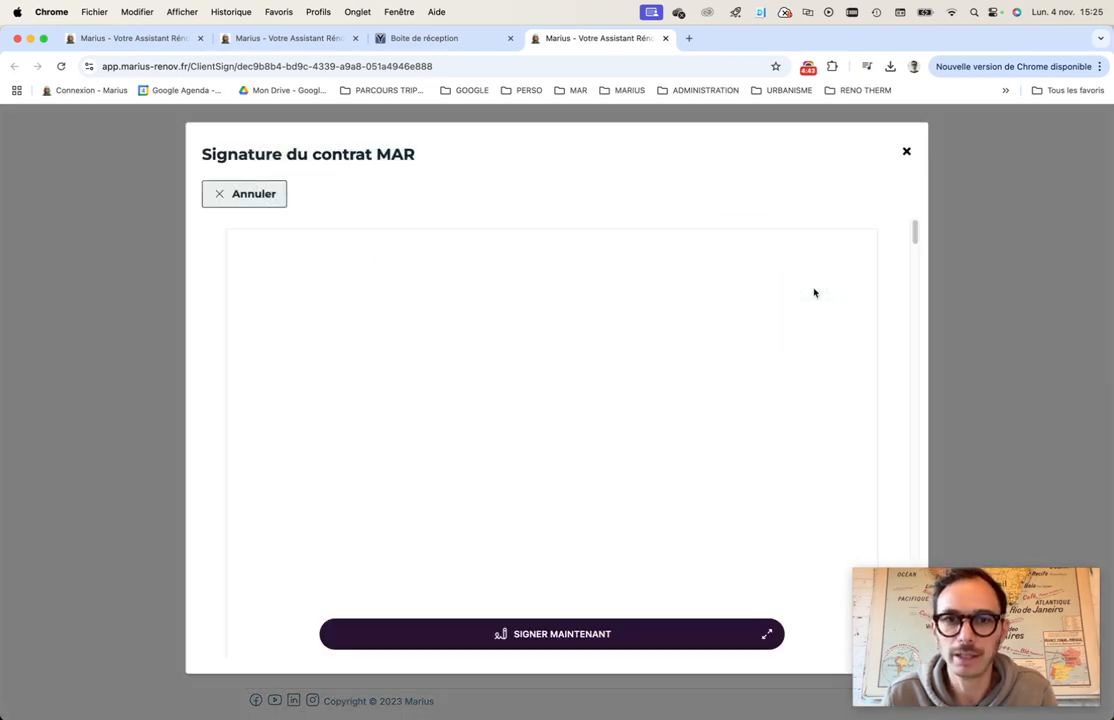
scroll(470, 385, down, 5)
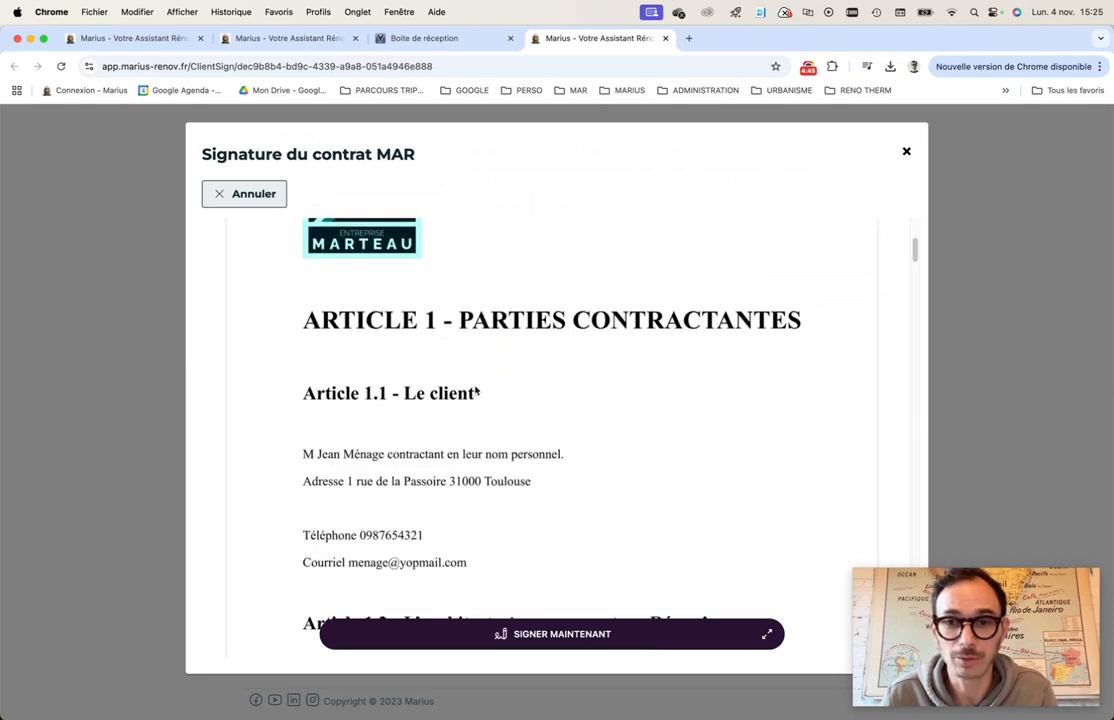
drag(913, 257, 918, 617)
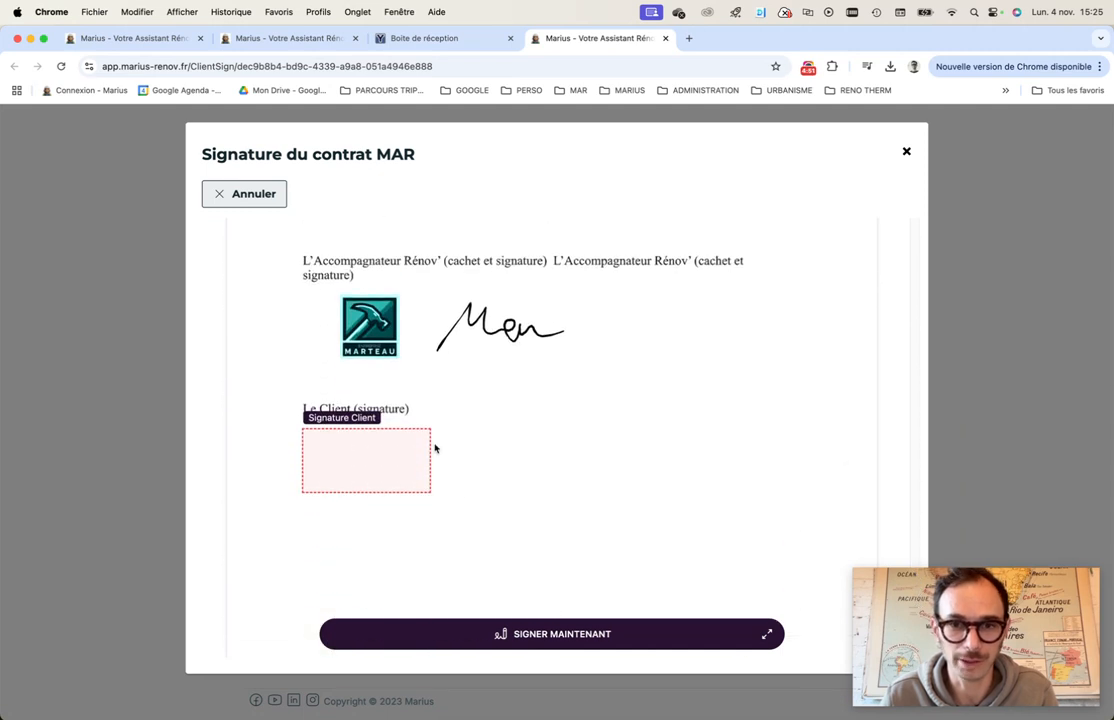
click(535, 636)
mouse_move(451, 505)
mouse_down()
mouse_move(487, 459)
mouse_move(528, 508)
mouse_up()
drag(531, 476, 540, 474)
click(577, 600)
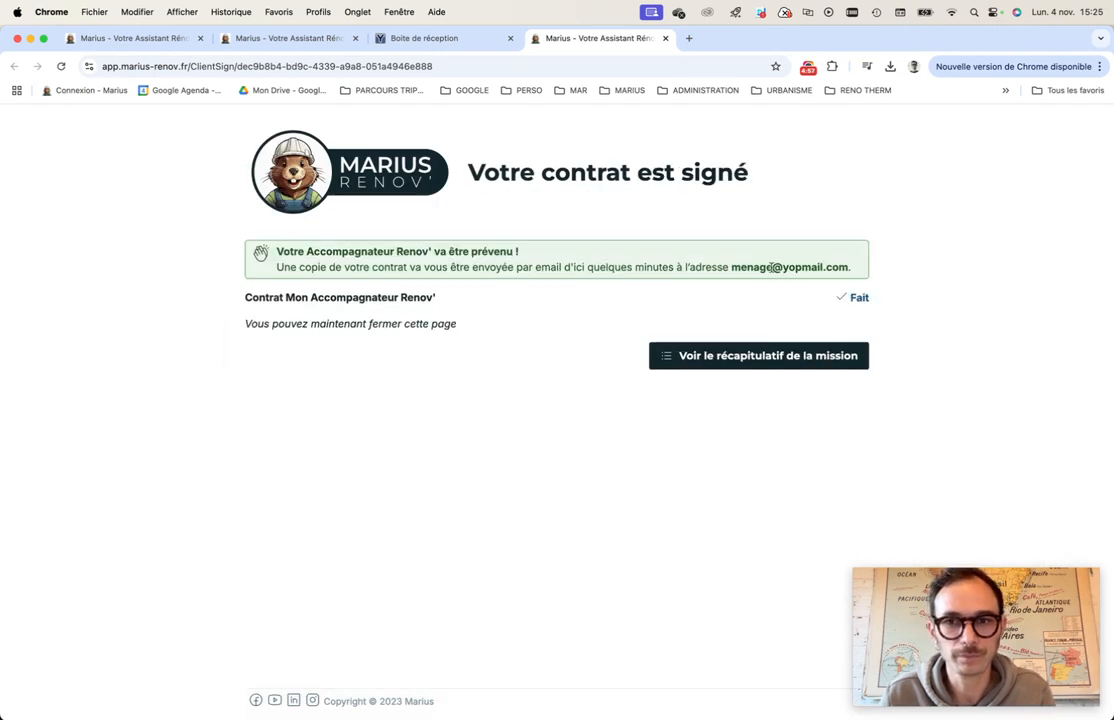
Step: Return to the Missions MAR list in Marius Rénov', open the just-signed mission's deposit invoice filing and review the invoice requirements
click(115, 46)
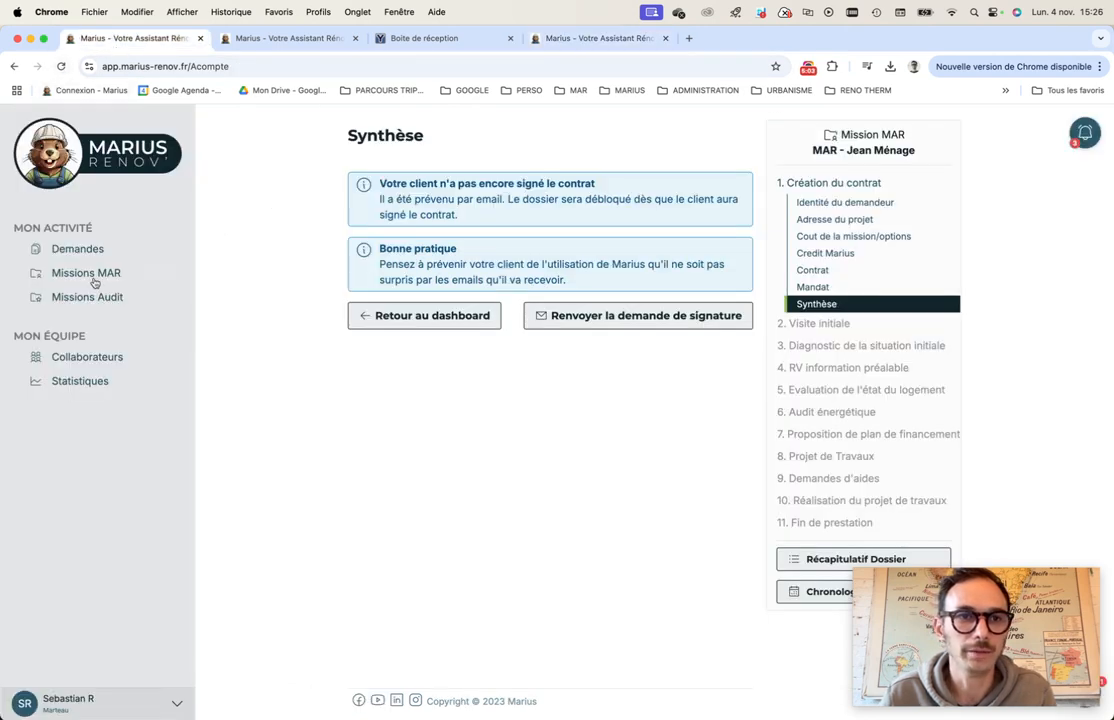
click(128, 273)
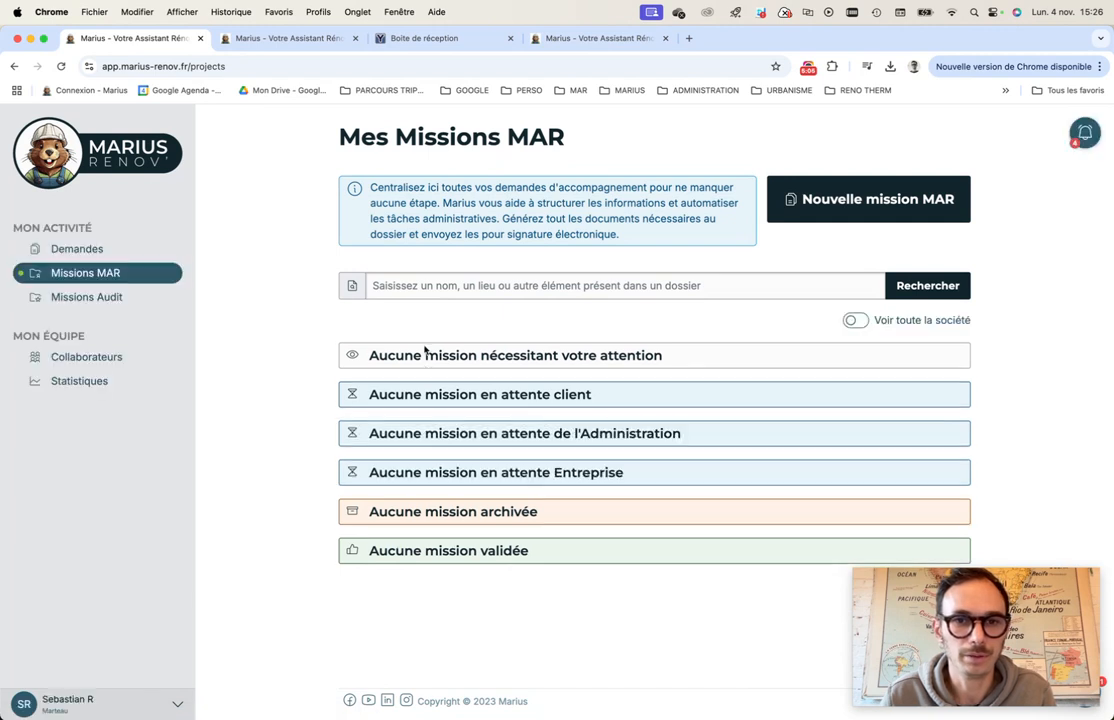
click(443, 357)
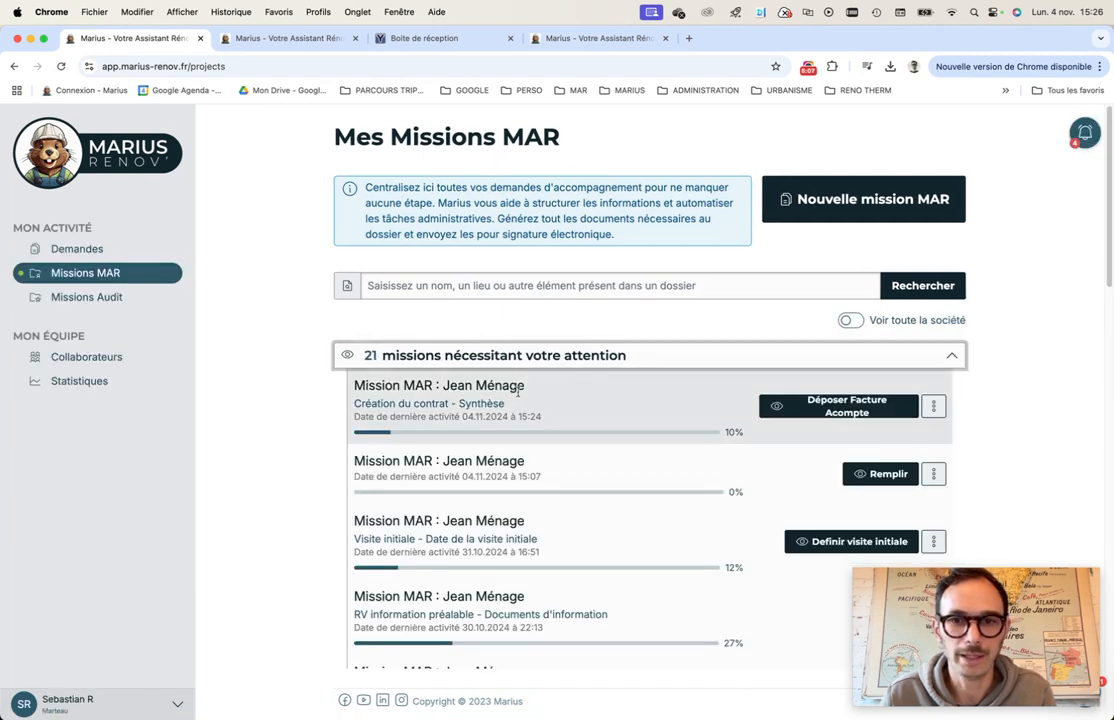
click(789, 408)
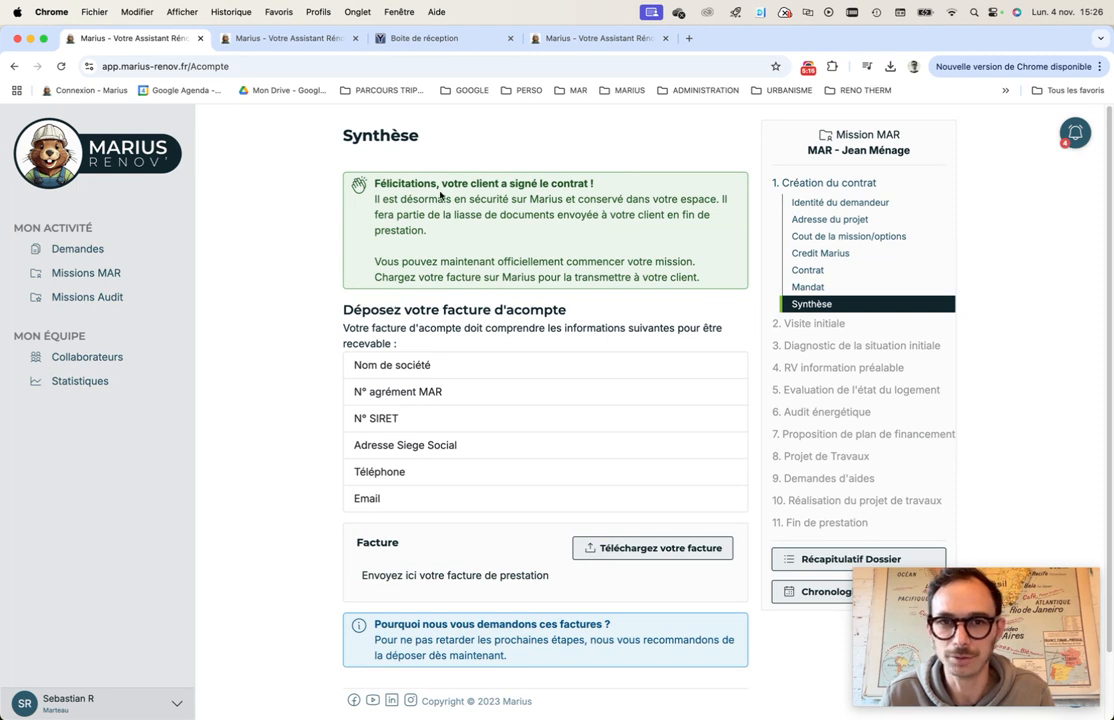
scroll(547, 517, down, 3)
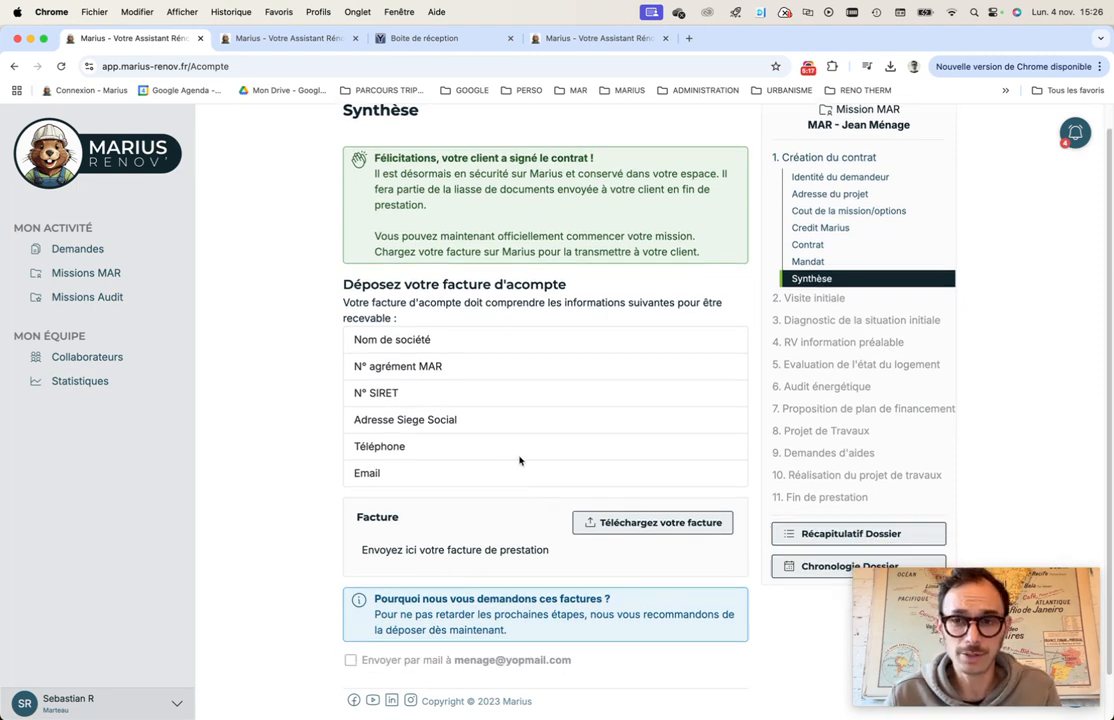
scroll(520, 460, down, 1)
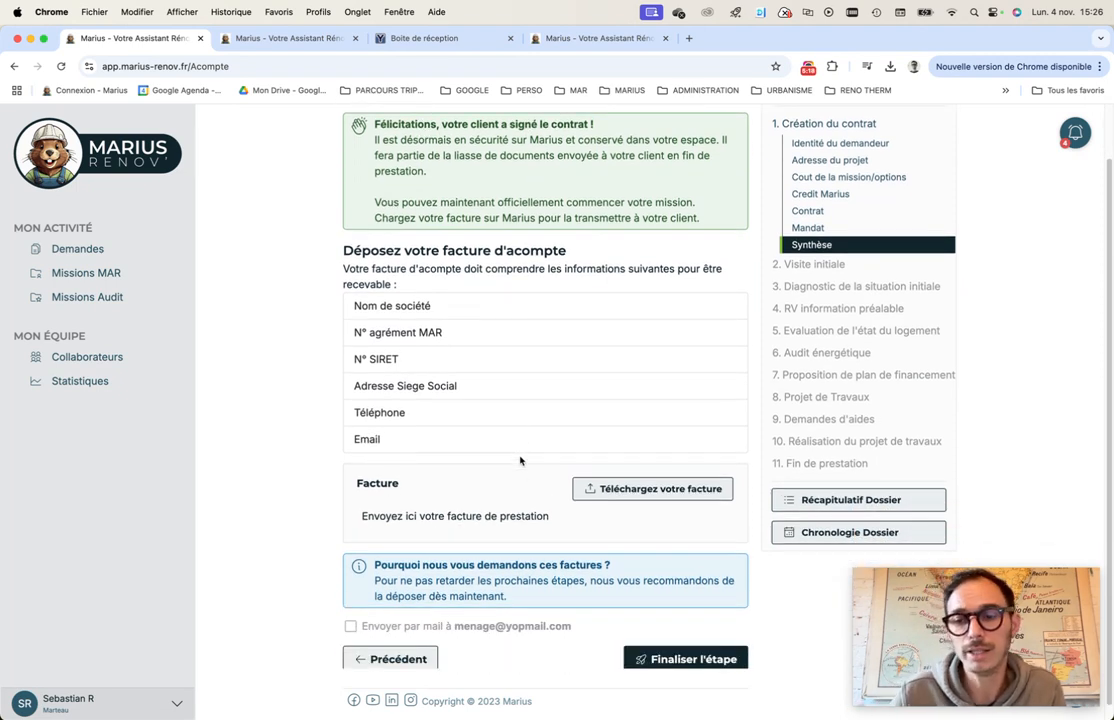